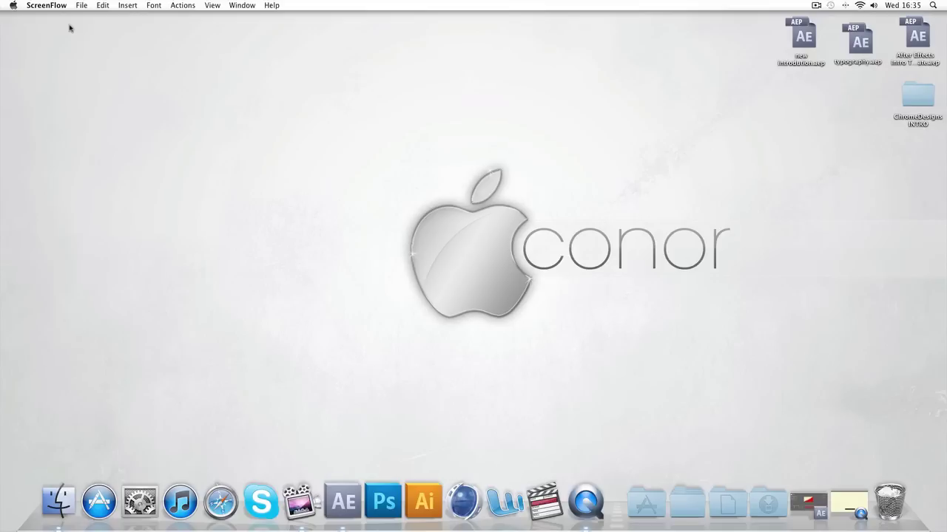
Restore the typo.mov reference movie in QuickTime Player and play it from the start to its end
{"action": "left_click", "coordinate": [847, 503]}
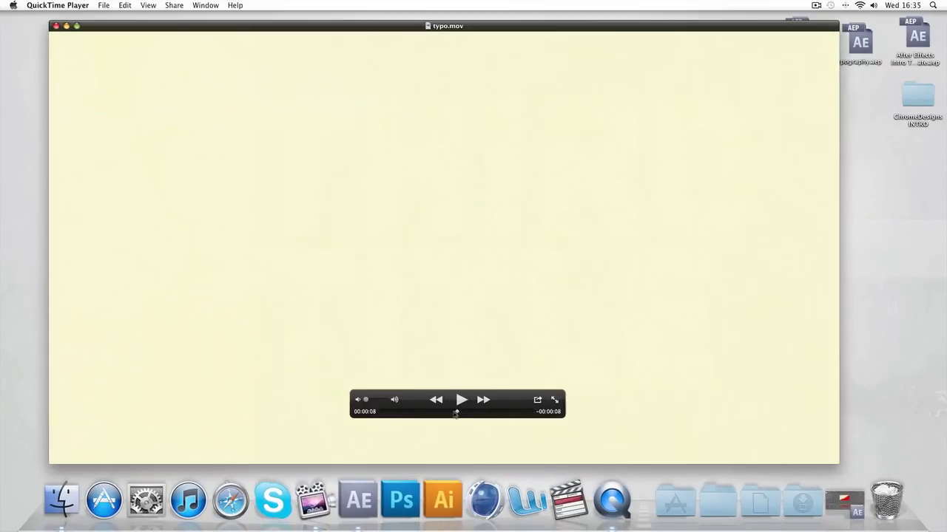
{"action": "left_click", "coordinate": [463, 402]}
{"action": "left_click", "coordinate": [463, 401]}
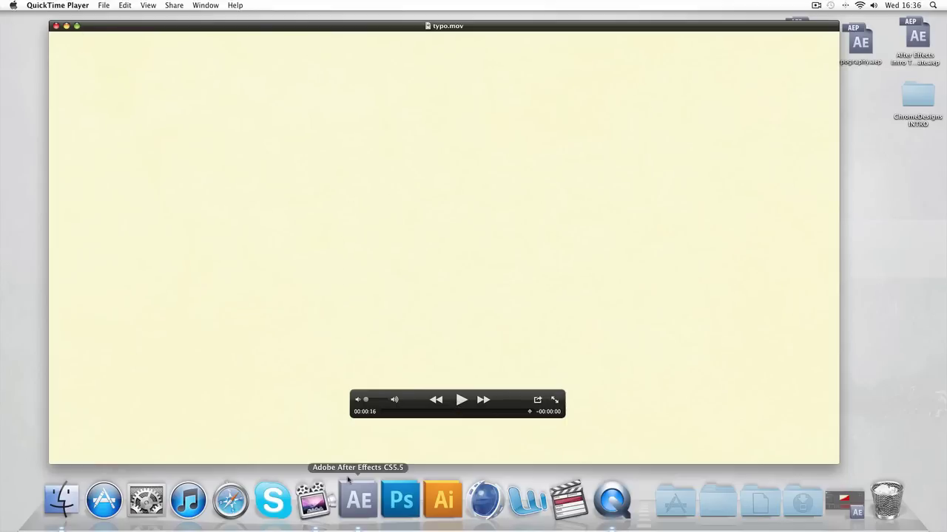
In After Effects, open the opening title composition, enlarge the timeline and scrub through its frames
{"action": "left_click", "coordinate": [346, 494]}
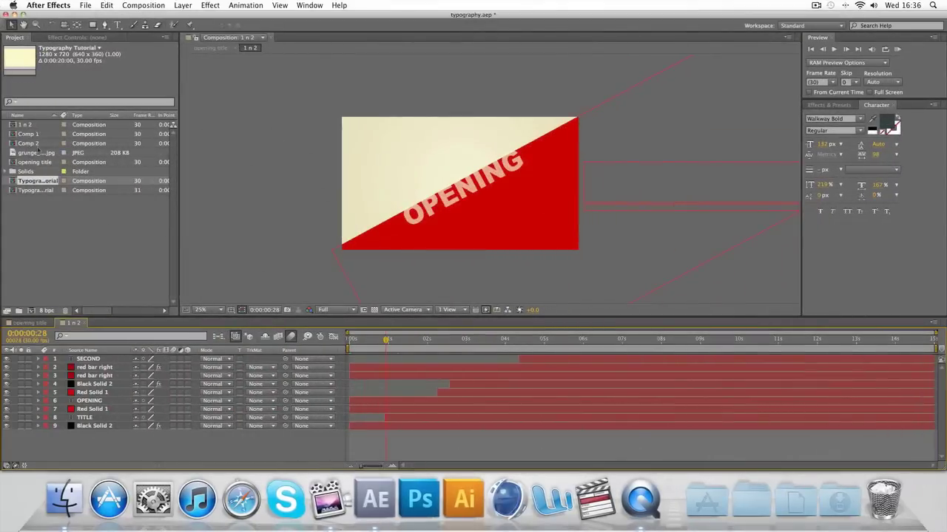
{"action": "left_click", "coordinate": [30, 324]}
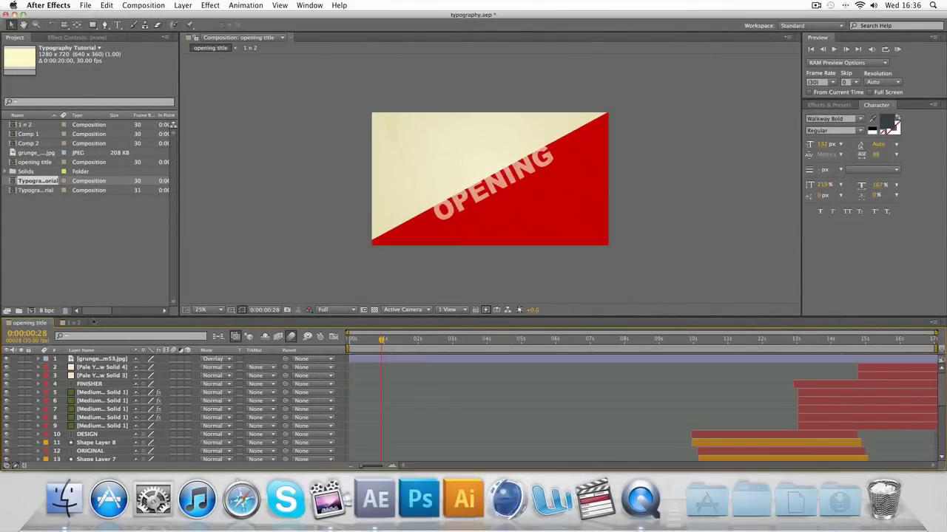
{"action": "left_click_drag", "start_coordinate": [147, 318], "coordinate": [152, 151]}
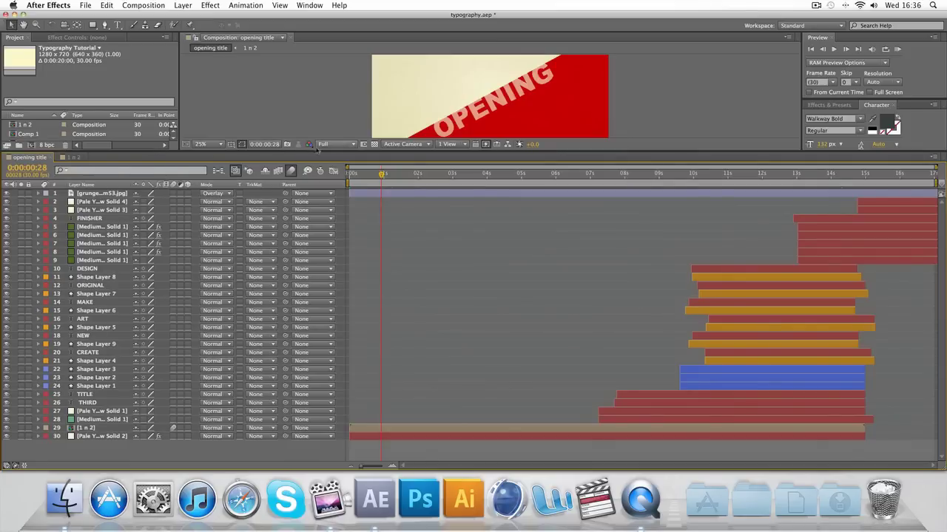
{"action": "left_click_drag", "start_coordinate": [384, 185], "coordinate": [350, 178]}
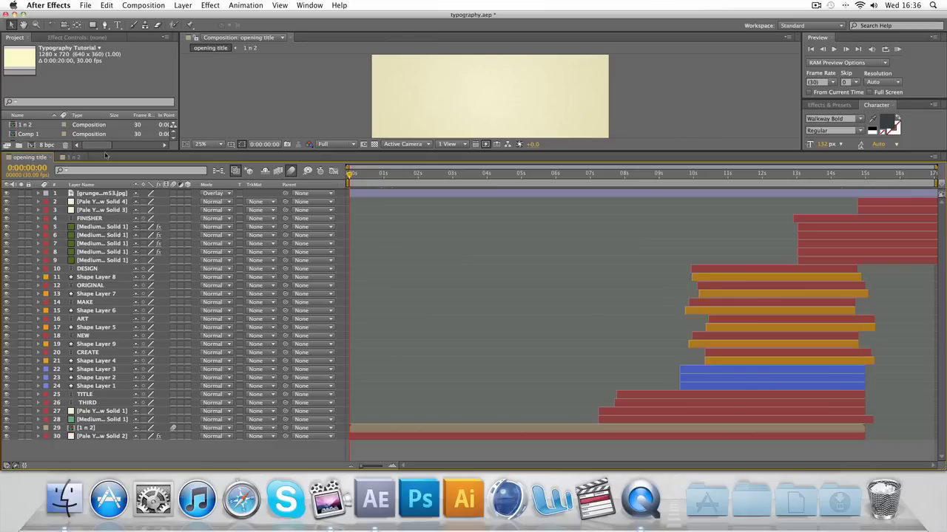
Return to the 1 n 2 composition, give the viewer and project list more room, and start a new composition
{"action": "left_click", "coordinate": [74, 157]}
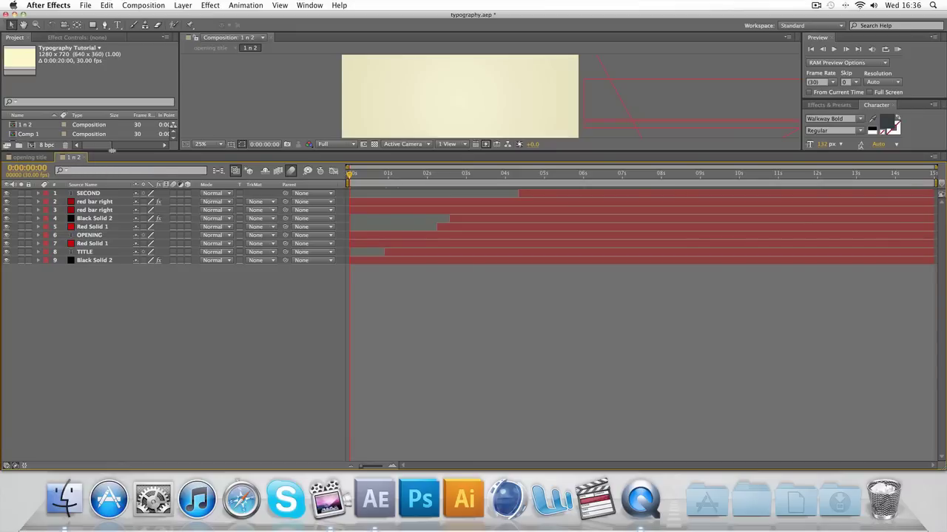
{"action": "left_click_drag", "start_coordinate": [112, 151], "coordinate": [123, 315]}
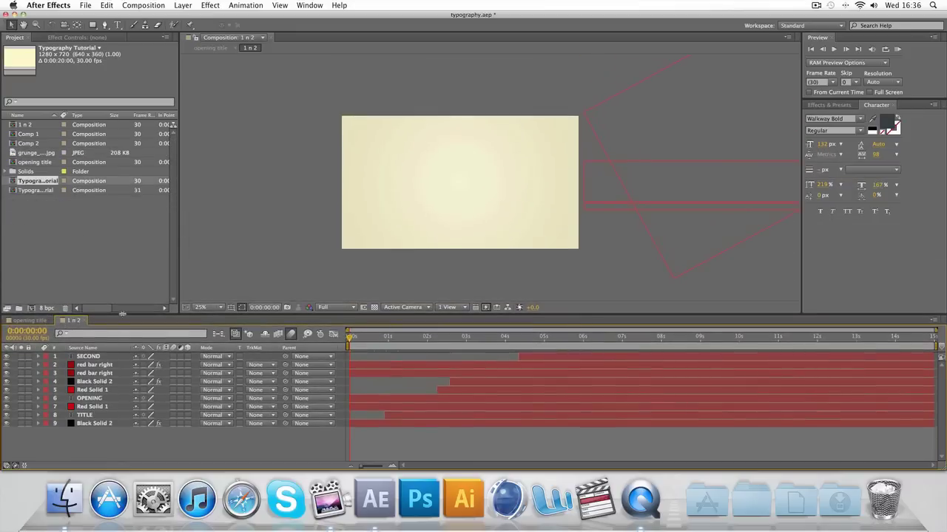
{"action": "left_click", "coordinate": [134, 7]}
Create a 1280×720, 30 fps, 20-second composition named 'Typography Tutorial' with a black background
{"action": "left_click", "coordinate": [134, 18]}
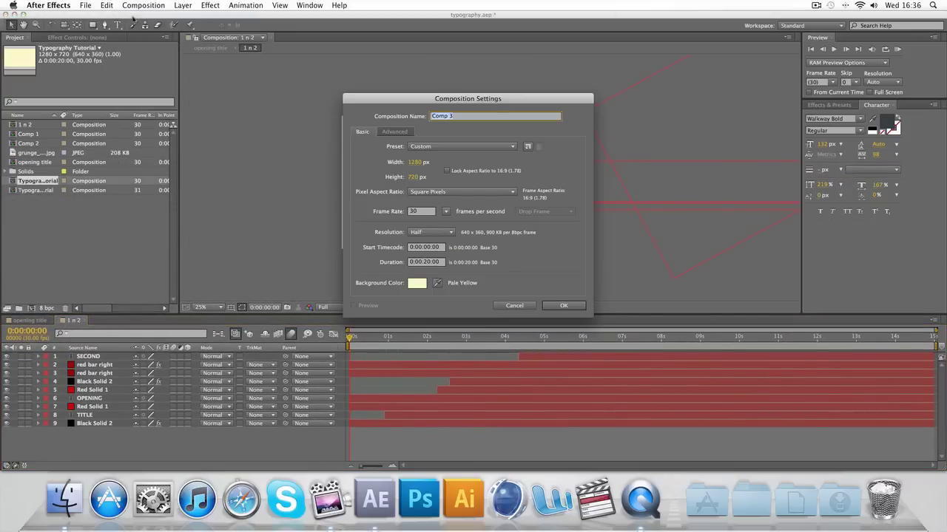
{"action": "type", "text": "Typograp"}
{"action": "key", "text": "BackSpace"}
{"action": "key", "text": "BackSpace"}
{"action": "type", "text": "phy Tutorial"}
{"action": "left_click", "coordinate": [420, 212]}
{"action": "double_click", "coordinate": [419, 211]}
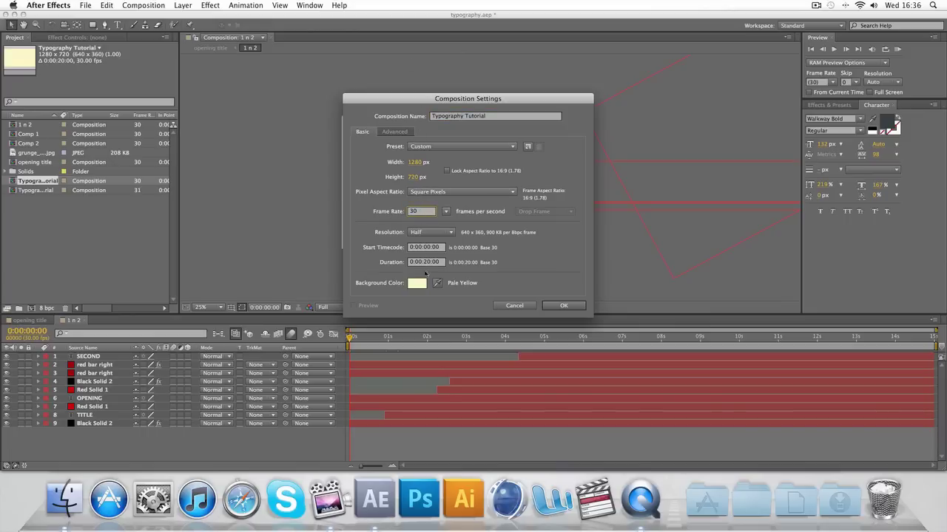
{"action": "left_click", "coordinate": [429, 263]}
{"action": "left_click", "coordinate": [417, 283]}
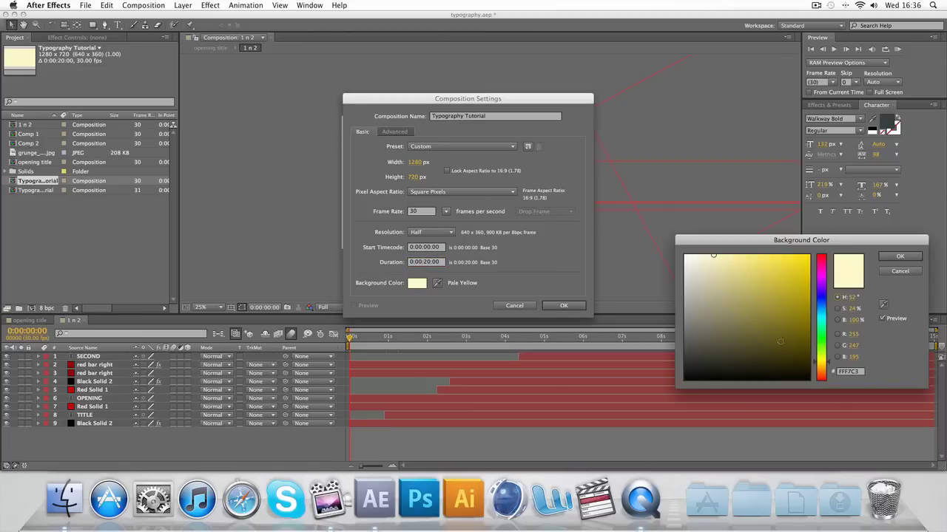
{"action": "left_click", "coordinate": [684, 379]}
{"action": "key", "text": "Return"}
{"action": "left_click", "coordinate": [562, 306]}
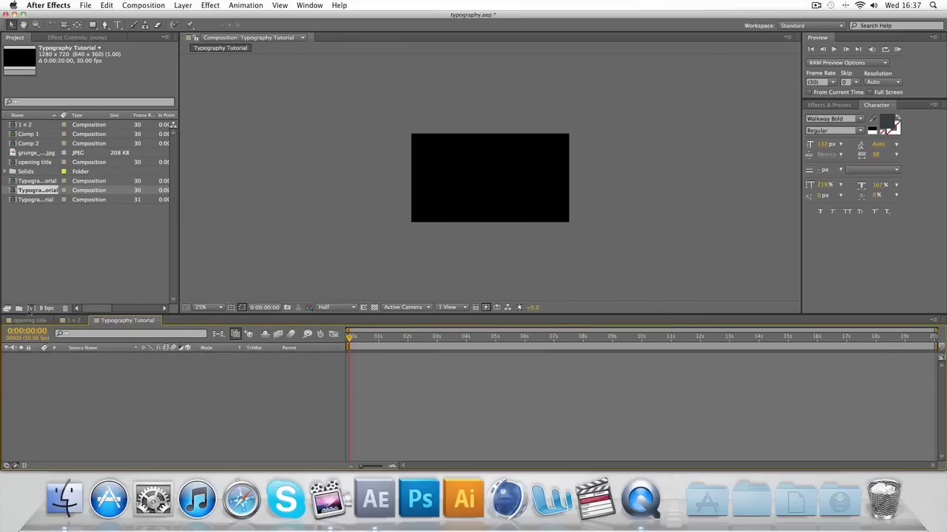
Add a full-frame pale yellow (FDFCCF) solid as the composition's background layer
{"action": "right_click", "coordinate": [94, 373]}
{"action": "mouse_move", "coordinate": [108, 378]}
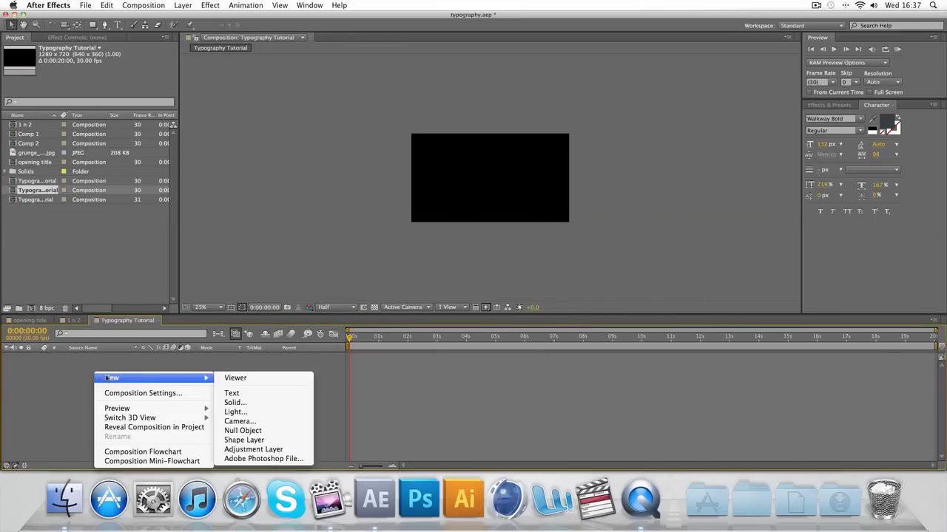
{"action": "left_click", "coordinate": [251, 403]}
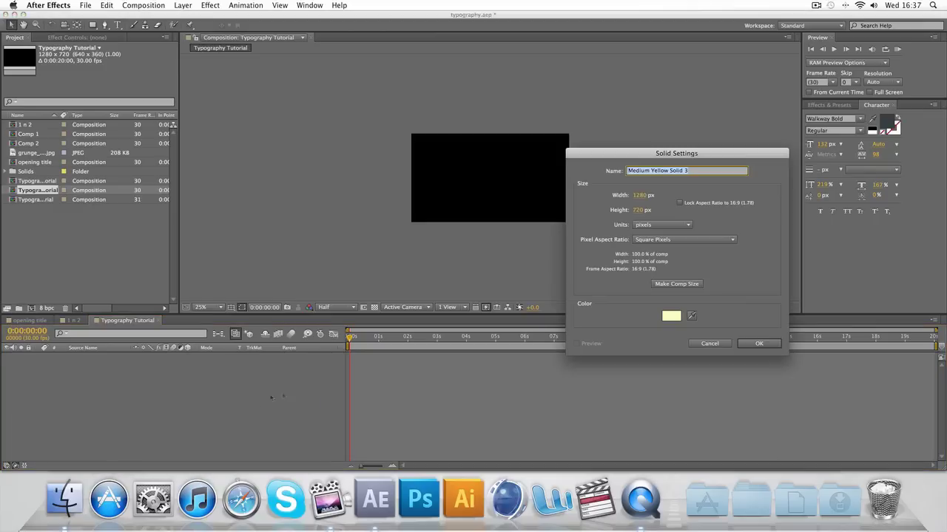
{"action": "left_click", "coordinate": [671, 315]}
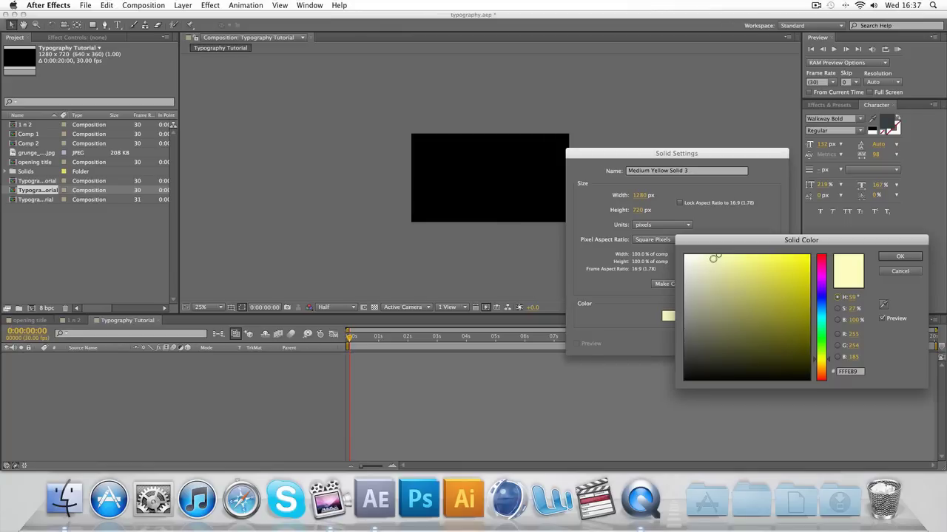
{"action": "left_click", "coordinate": [710, 257]}
{"action": "left_click_drag", "start_coordinate": [710, 257], "coordinate": [706, 256]}
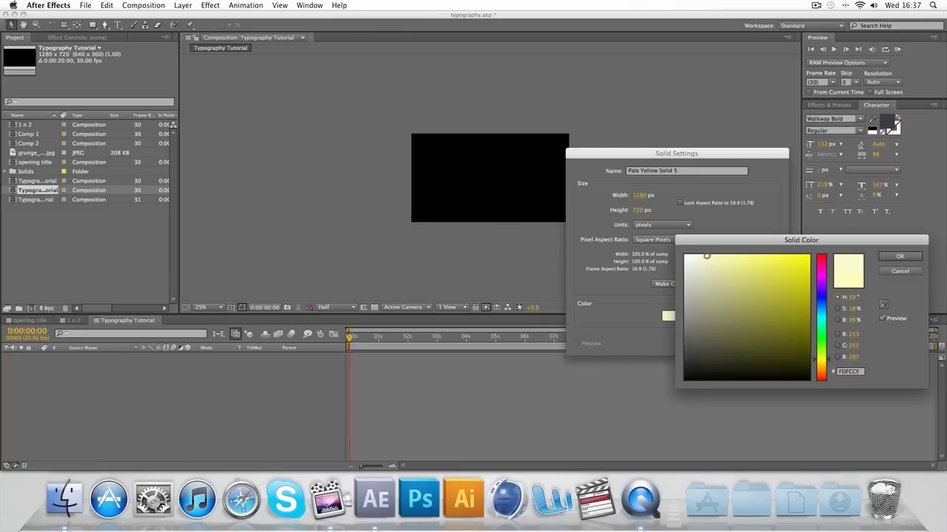
{"action": "left_click", "coordinate": [896, 256]}
{"action": "left_click", "coordinate": [759, 343]}
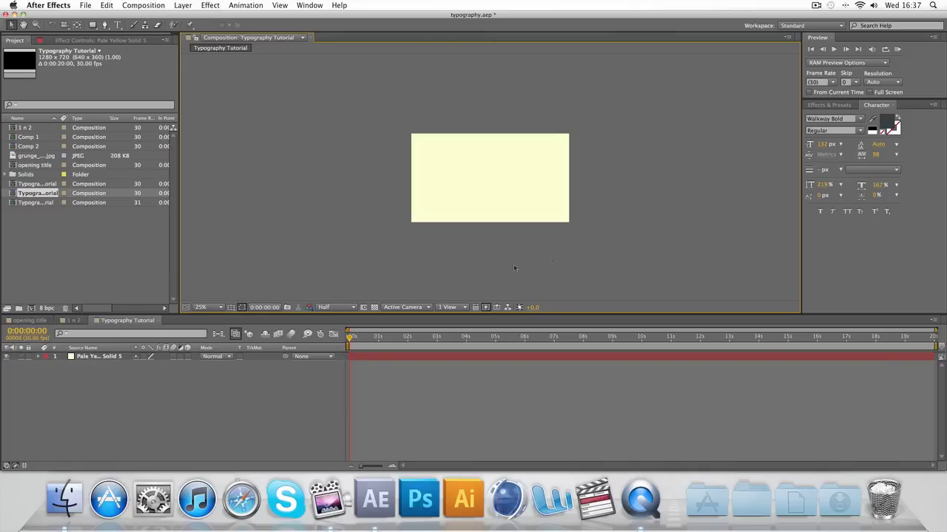
{"action": "left_click_drag", "start_coordinate": [509, 315], "coordinate": [509, 317]}
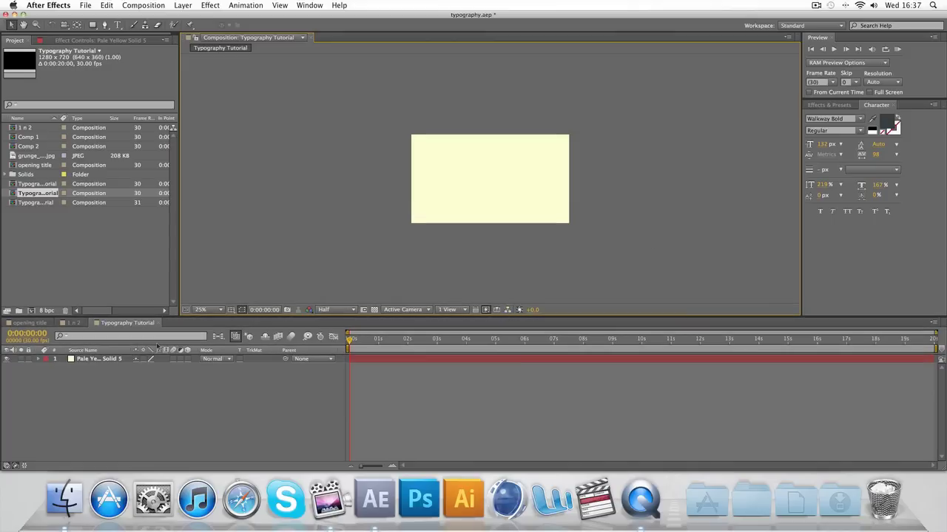
Replay typo.mov, pausing to study the red sheet, OPENING and TITLE, then return to After Effects
{"action": "left_click", "coordinate": [640, 500]}
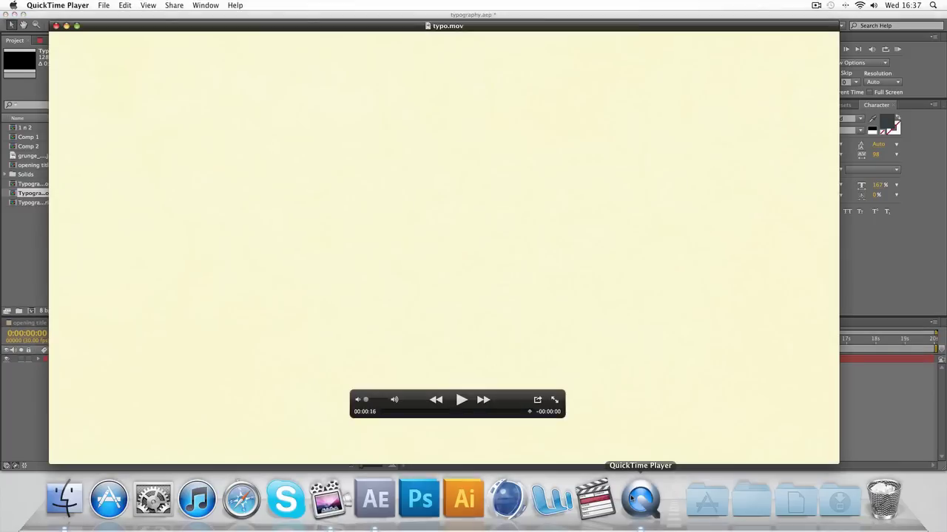
{"action": "left_click", "coordinate": [459, 400]}
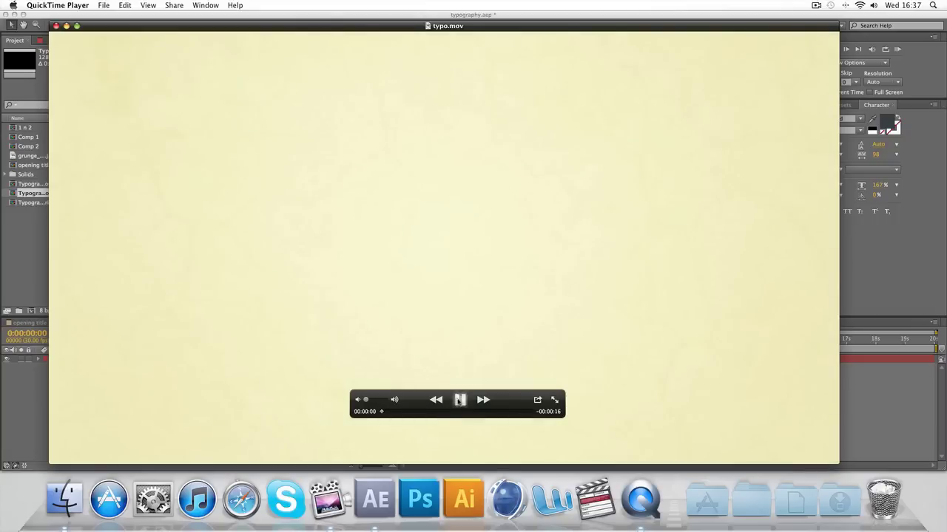
{"action": "left_click", "coordinate": [460, 400]}
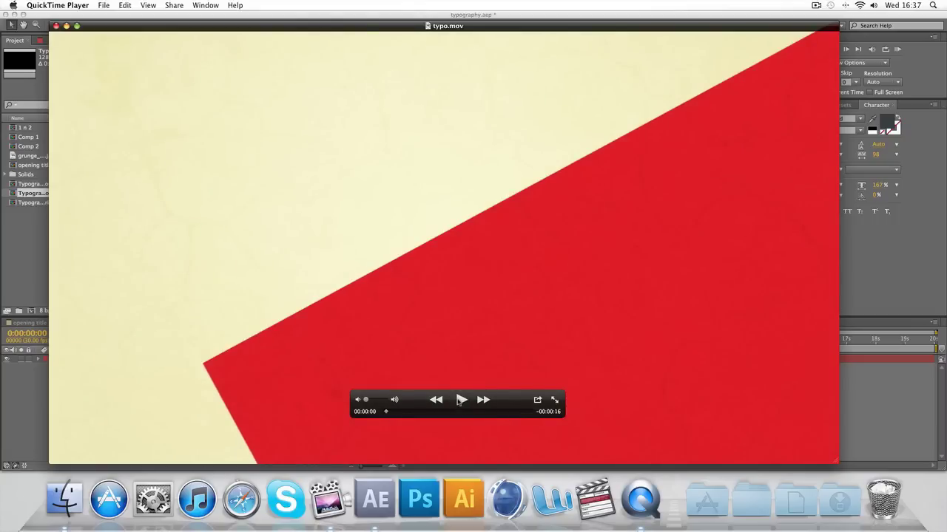
{"action": "left_click", "coordinate": [460, 400]}
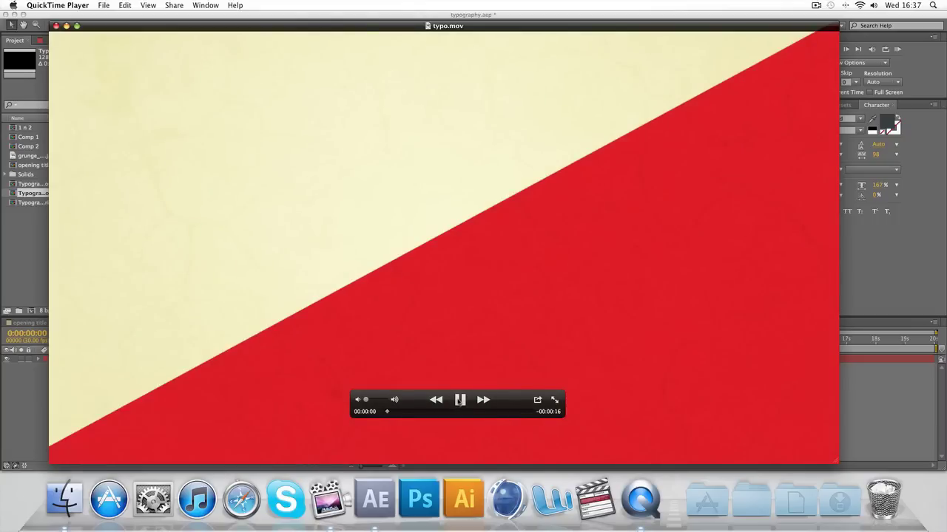
{"action": "left_click", "coordinate": [460, 400]}
{"action": "left_click", "coordinate": [459, 401]}
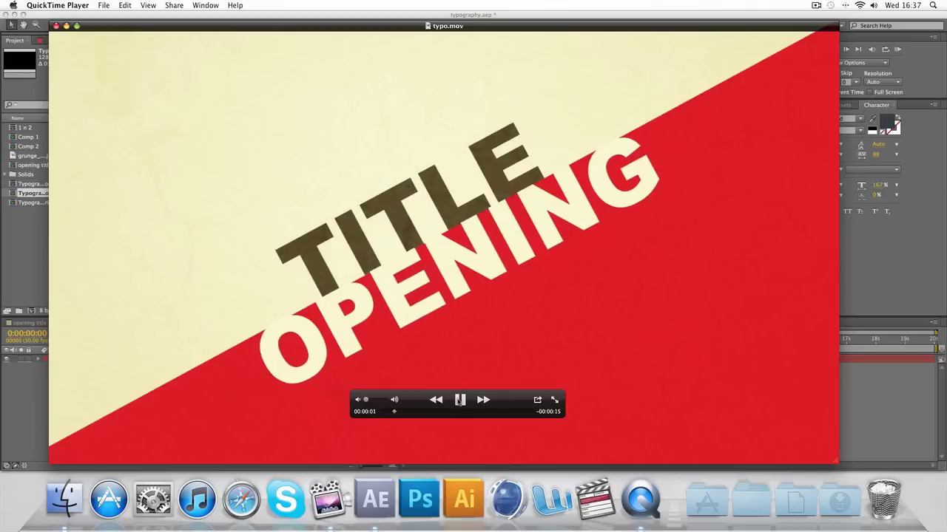
{"action": "left_click", "coordinate": [459, 401]}
{"action": "left_click", "coordinate": [368, 517]}
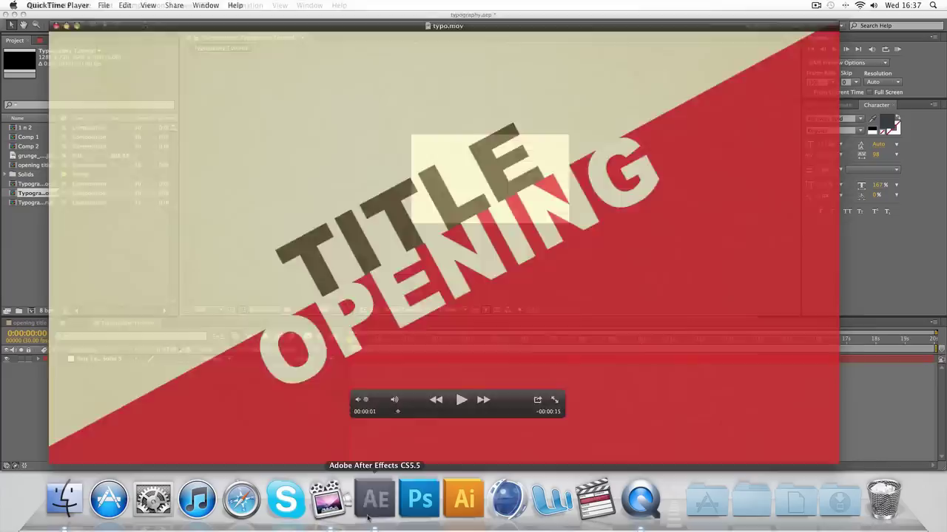
Add a full-frame deep red (A00000) solid above the pale yellow layer
{"action": "right_click", "coordinate": [168, 375]}
{"action": "mouse_move", "coordinate": [189, 381]}
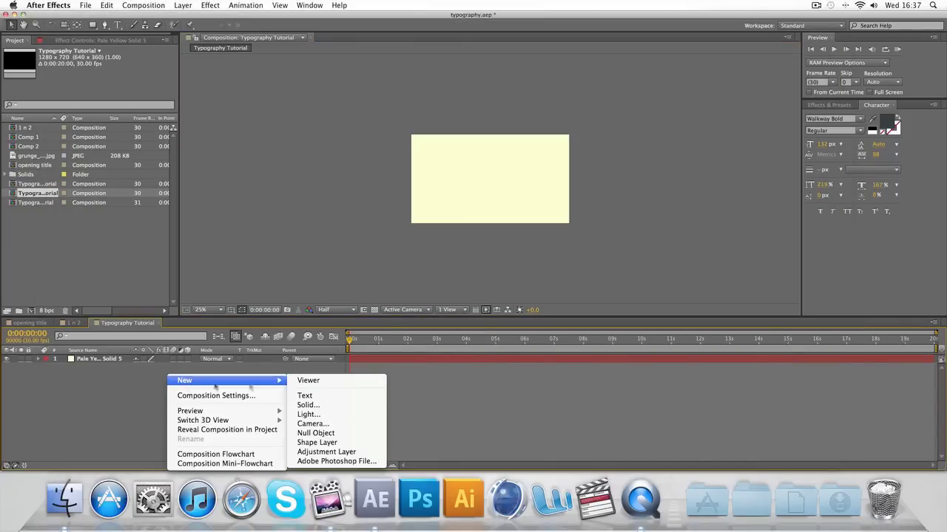
{"action": "left_click", "coordinate": [305, 405]}
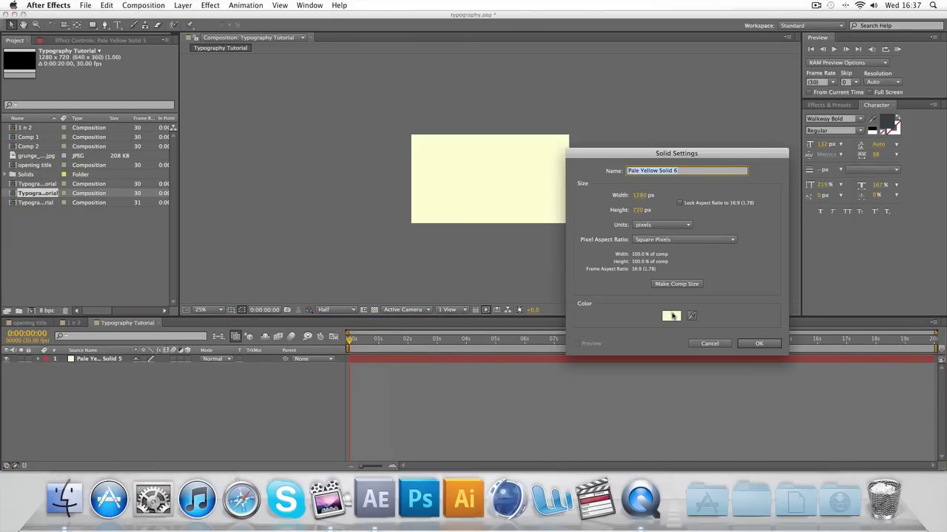
{"action": "left_click", "coordinate": [671, 316]}
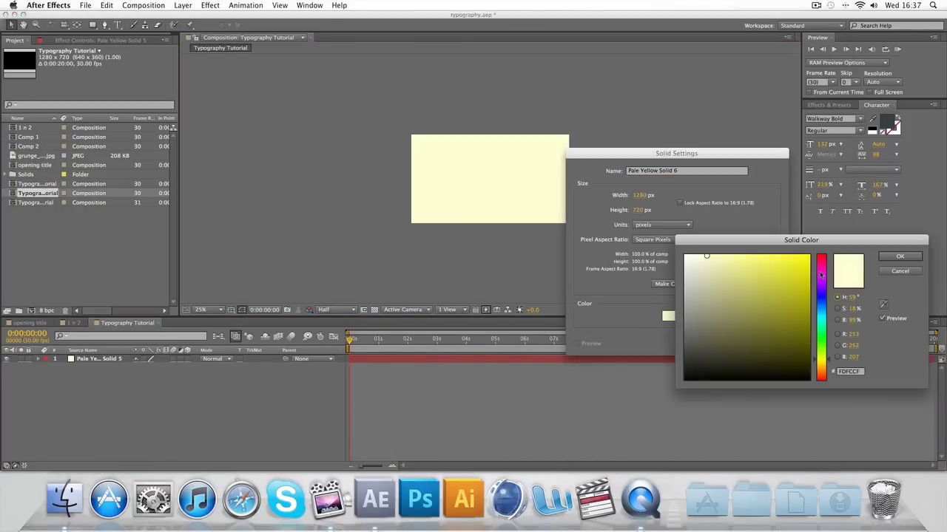
{"action": "mouse_move", "coordinate": [818, 277]}
{"action": "left_mouse_down"}
{"action": "mouse_move", "coordinate": [818, 255]}
{"action": "mouse_move", "coordinate": [808, 299]}
{"action": "left_mouse_up"}
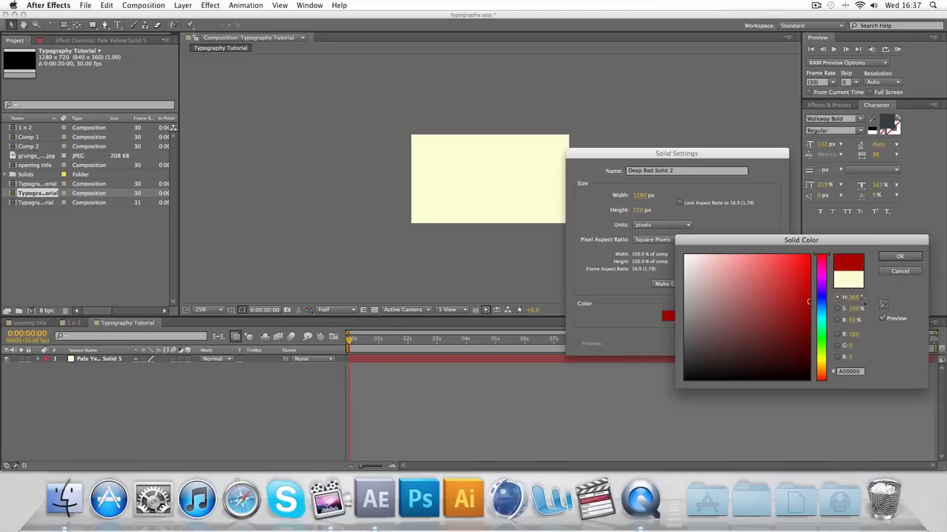
{"action": "left_click", "coordinate": [892, 261]}
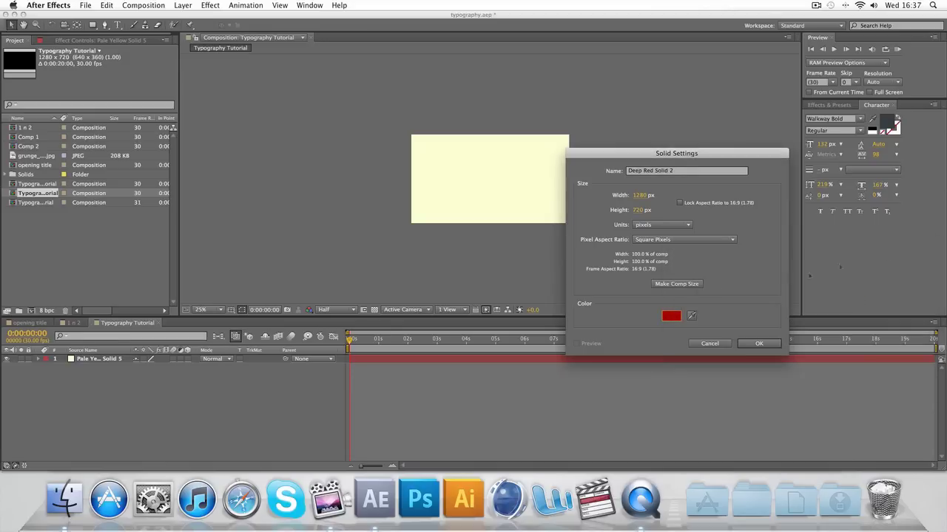
{"action": "left_click", "coordinate": [752, 347]}
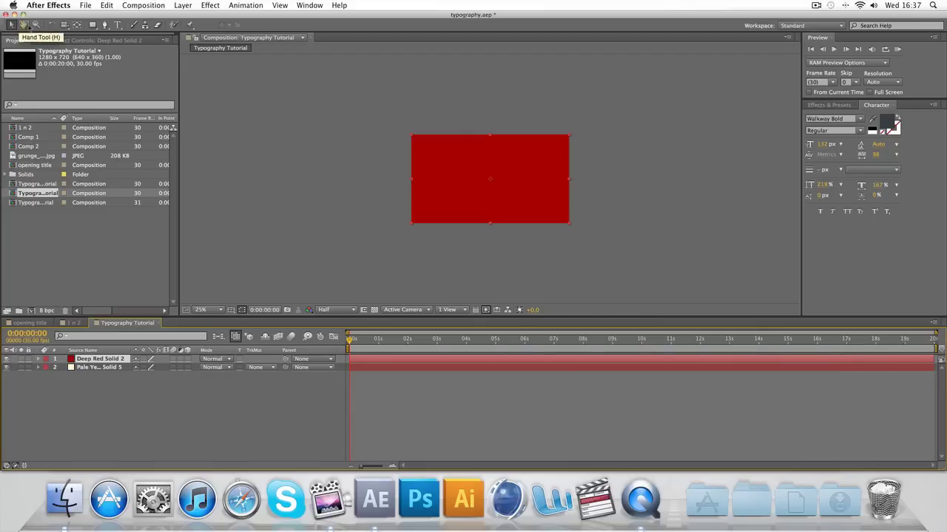
Tilt the red solid diagonally and nudge it into position over the frame
{"action": "left_click", "coordinate": [52, 25]}
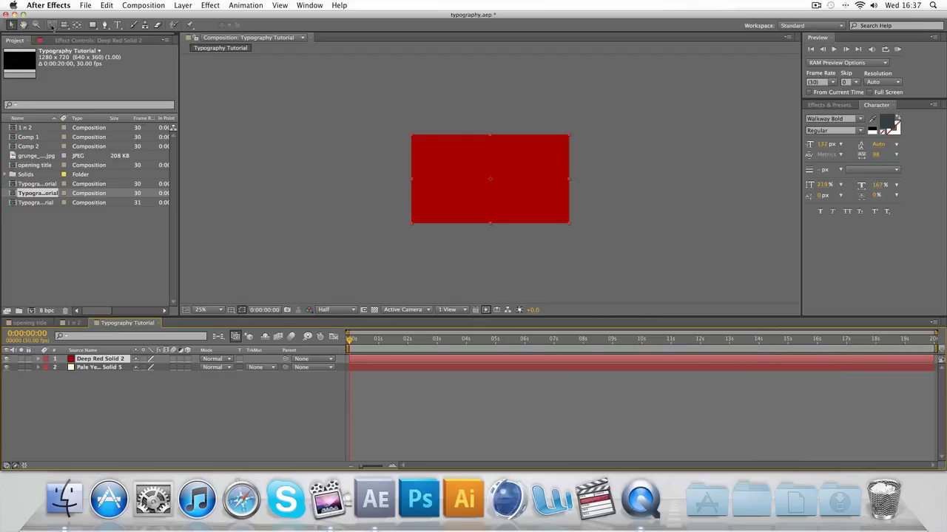
{"action": "left_click_drag", "start_coordinate": [437, 199], "coordinate": [455, 224]}
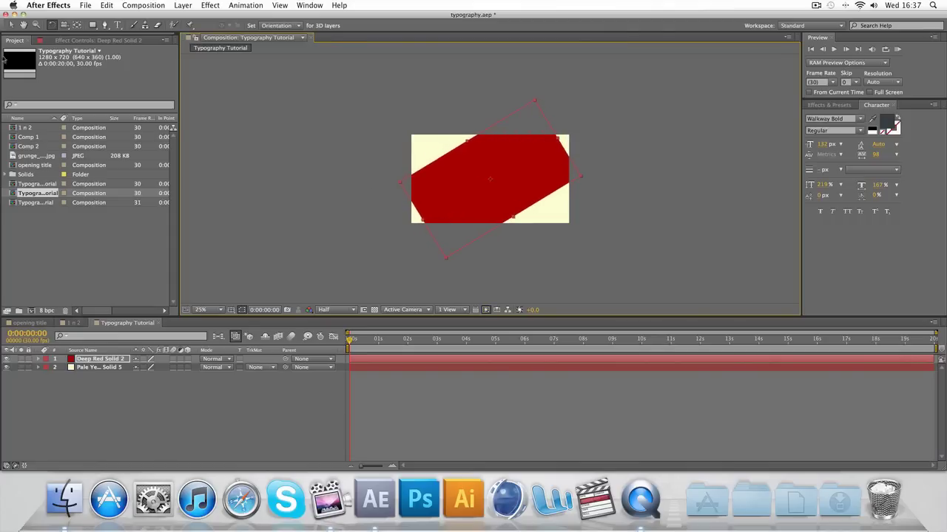
{"action": "key", "text": "v"}
{"action": "left_click_drag", "start_coordinate": [515, 176], "coordinate": [561, 202]}
{"action": "left_click", "coordinate": [52, 24]}
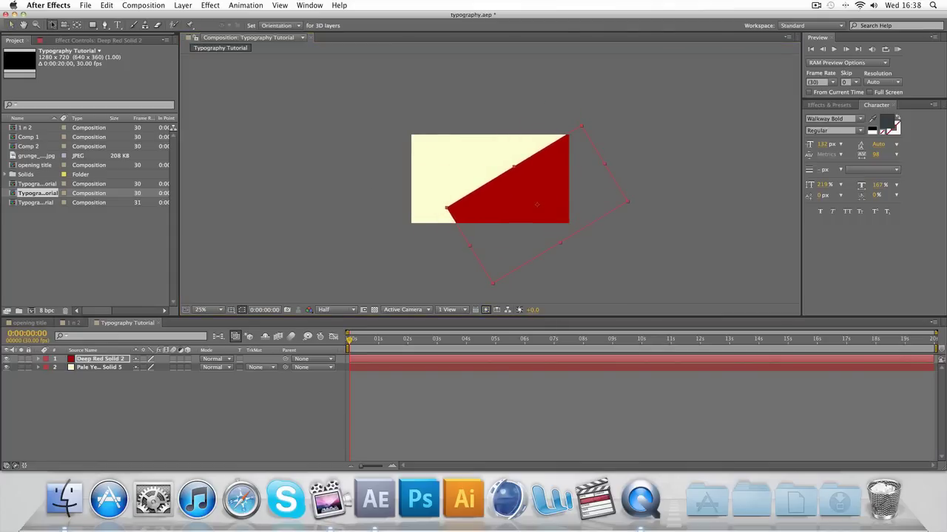
{"action": "left_click_drag", "start_coordinate": [462, 220], "coordinate": [457, 208]}
{"action": "left_click", "coordinate": [10, 24]}
{"action": "left_click_drag", "start_coordinate": [521, 211], "coordinate": [515, 207]}
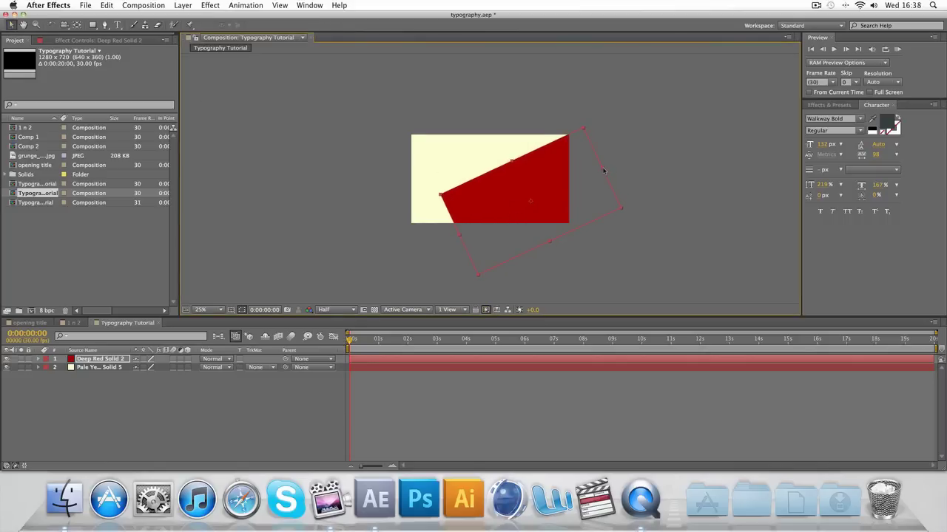
Stretch the red solid into a long strip at 479.3% width, tilted -26.5°, shifted up-right
{"action": "left_click_drag", "start_coordinate": [601, 169], "coordinate": [656, 142]}
{"action": "key", "text": "comma"}
{"action": "key", "text": "comma"}
{"action": "key", "text": "comma"}
{"action": "key", "text": "comma"}
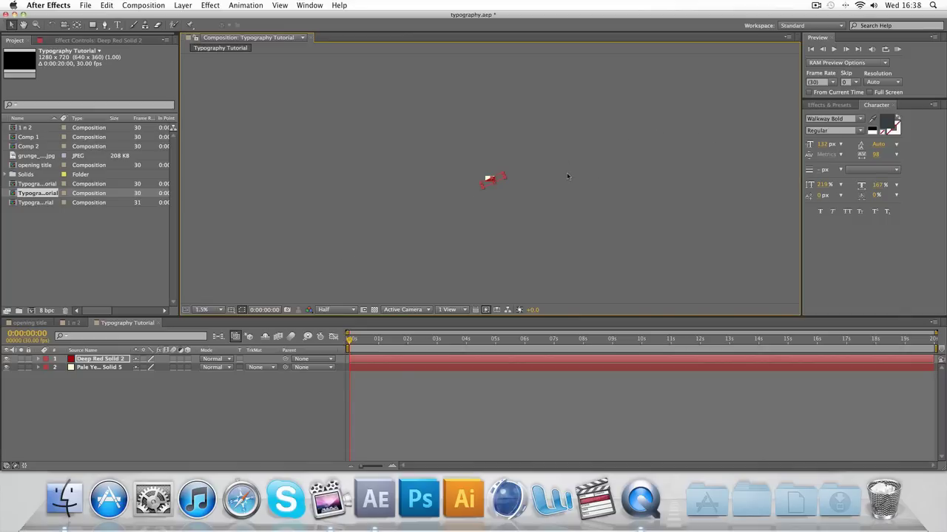
{"action": "key", "text": "period"}
{"action": "key", "text": "period"}
{"action": "key", "text": "period"}
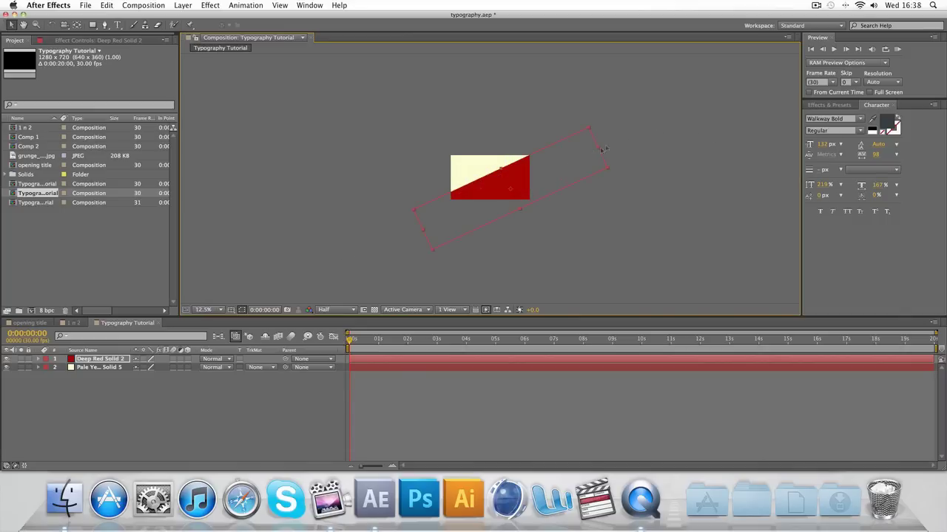
{"action": "left_click_drag", "start_coordinate": [604, 149], "coordinate": [685, 116]}
{"action": "left_click", "coordinate": [52, 25]}
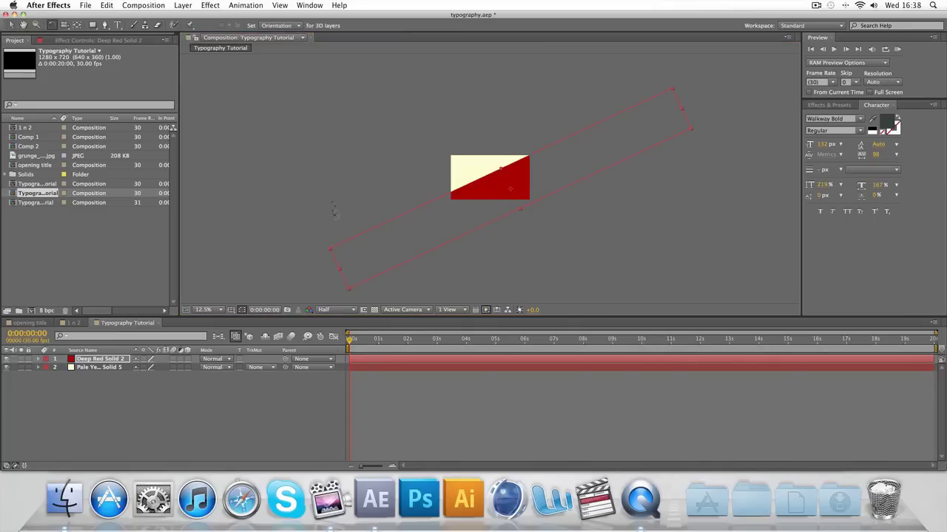
{"action": "left_click", "coordinate": [347, 257]}
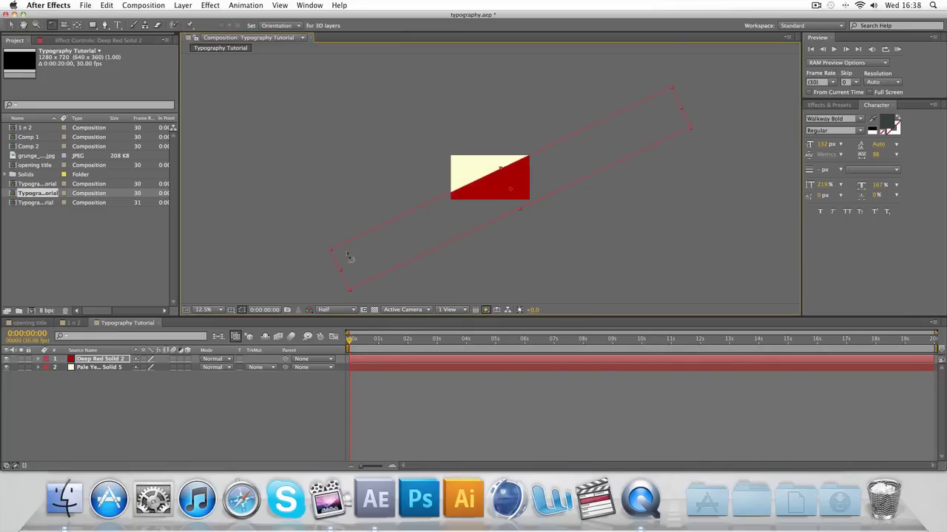
{"action": "left_click_drag", "start_coordinate": [350, 257], "coordinate": [349, 264]}
{"action": "left_click", "coordinate": [9, 26]}
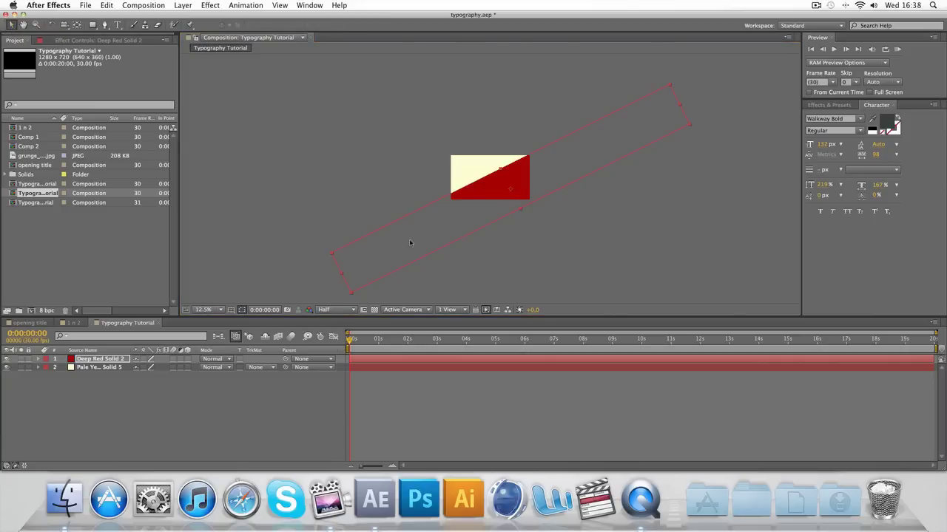
{"action": "left_click_drag", "start_coordinate": [410, 242], "coordinate": [515, 196]}
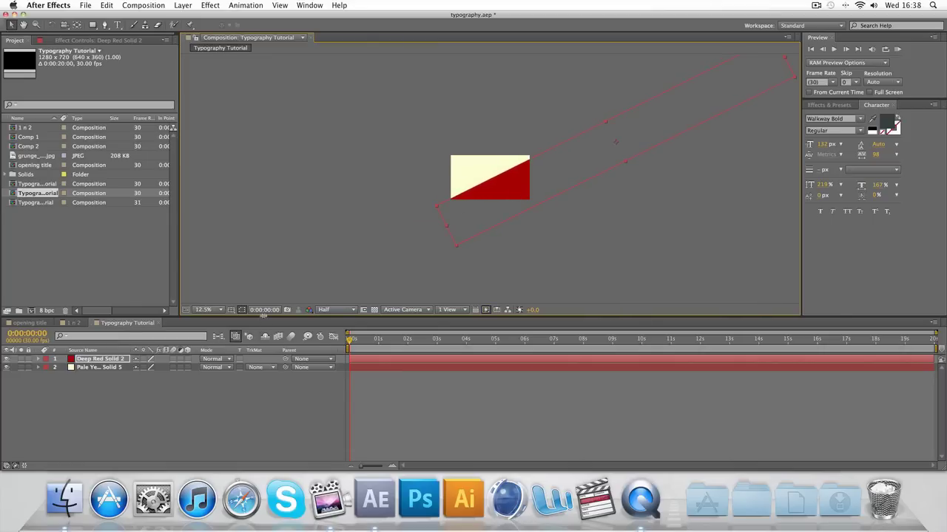
{"action": "left_click_drag", "start_coordinate": [263, 315], "coordinate": [263, 300]}
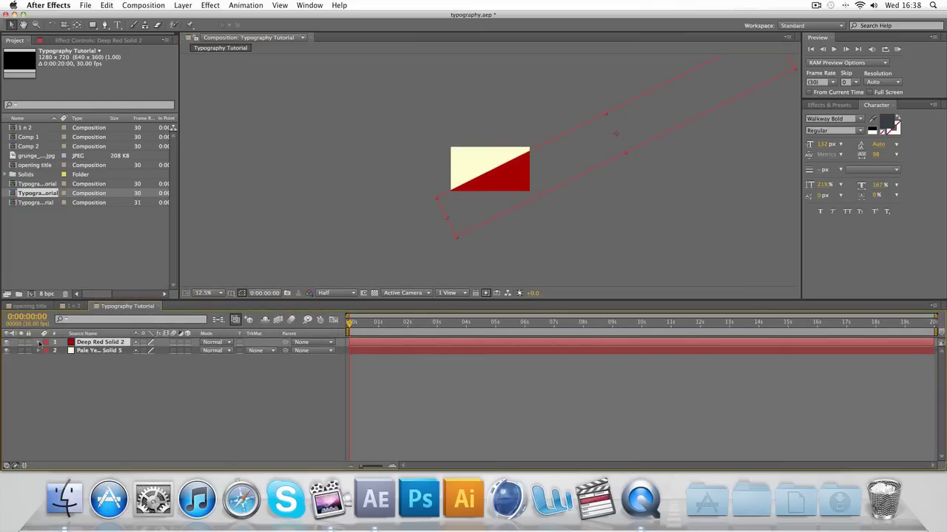
{"action": "left_click", "coordinate": [39, 343]}
Keyframe the red strip's Scale from about 220% at 0:00 to 479.3% at 0:00:01:01
{"action": "left_click", "coordinate": [47, 351]}
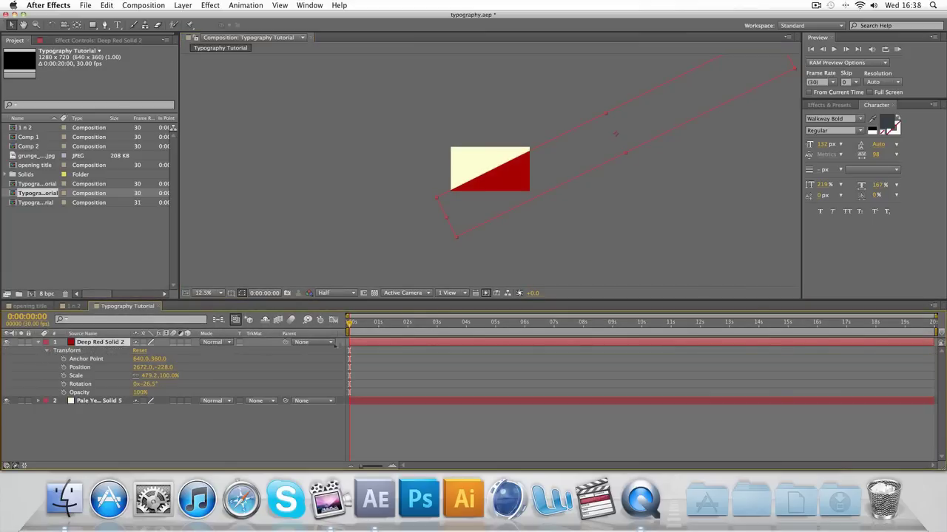
{"action": "left_click_drag", "start_coordinate": [349, 322], "coordinate": [379, 325]}
{"action": "left_click", "coordinate": [63, 376]}
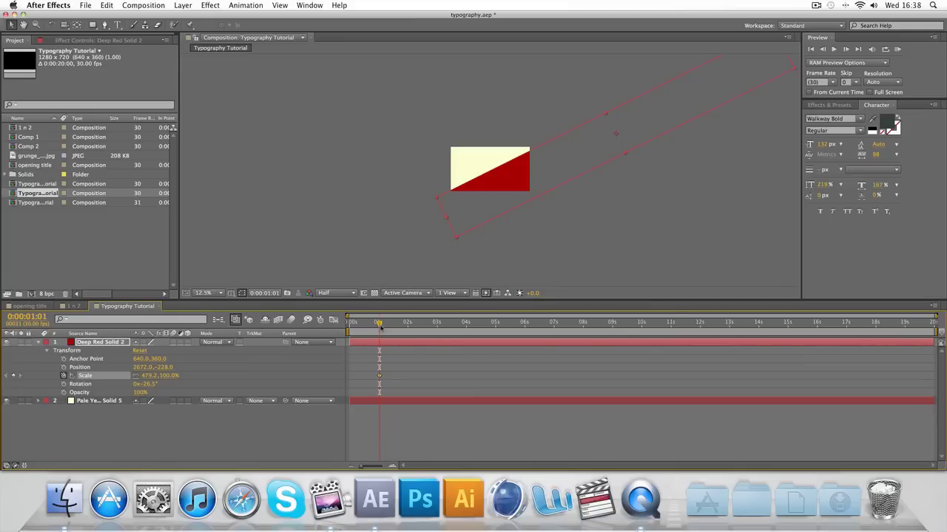
{"action": "left_click_drag", "start_coordinate": [379, 323], "coordinate": [348, 324]}
{"action": "left_click_drag", "start_coordinate": [447, 220], "coordinate": [552, 202]}
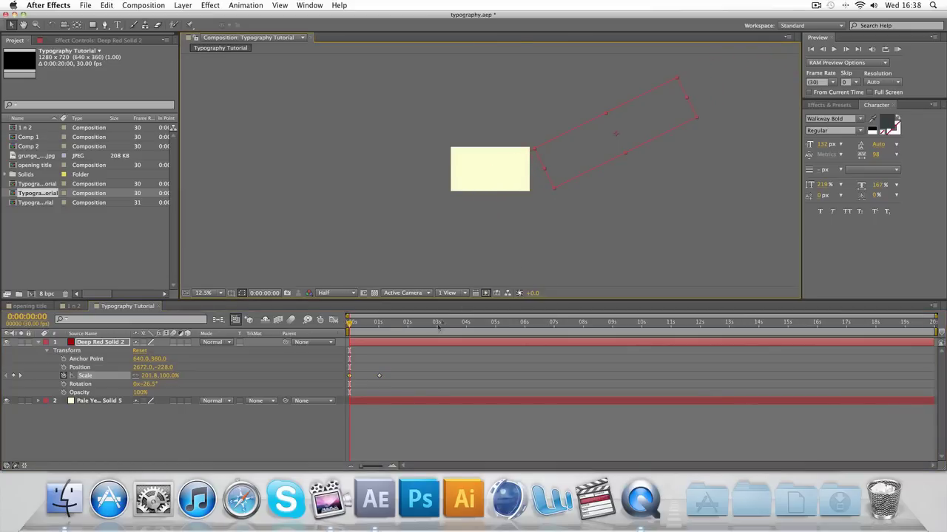
{"action": "left_click_drag", "start_coordinate": [349, 323], "coordinate": [370, 317]}
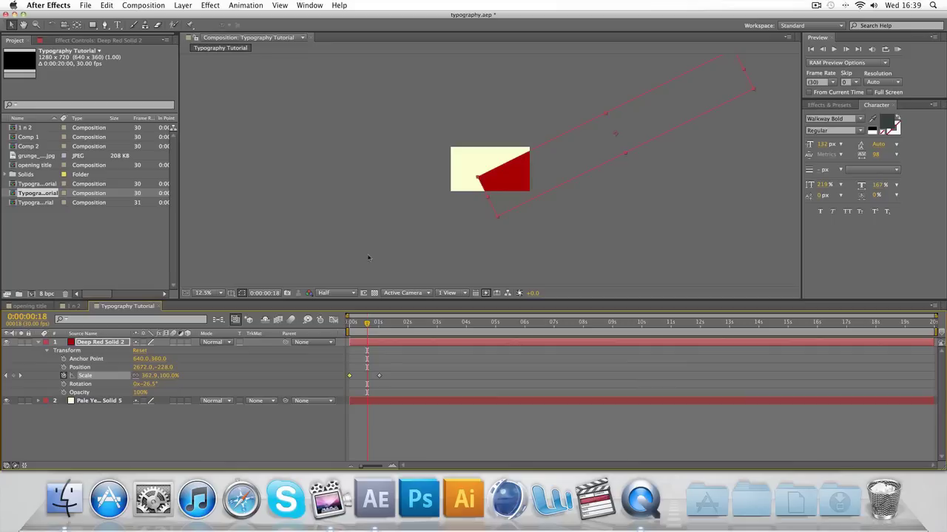
{"action": "left_click", "coordinate": [39, 342]}
Add a new text layer reading OPE
{"action": "right_click", "coordinate": [124, 380]}
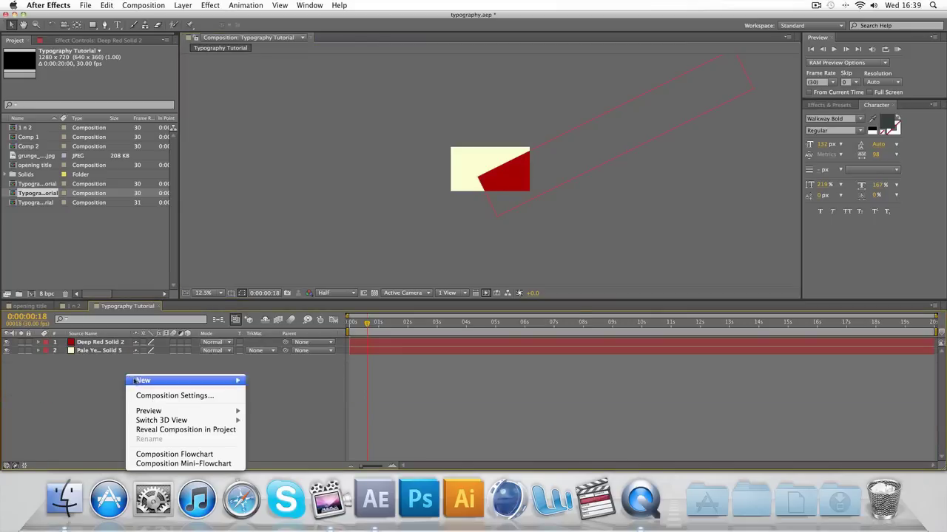
{"action": "mouse_move", "coordinate": [143, 382]}
{"action": "left_click", "coordinate": [285, 395]}
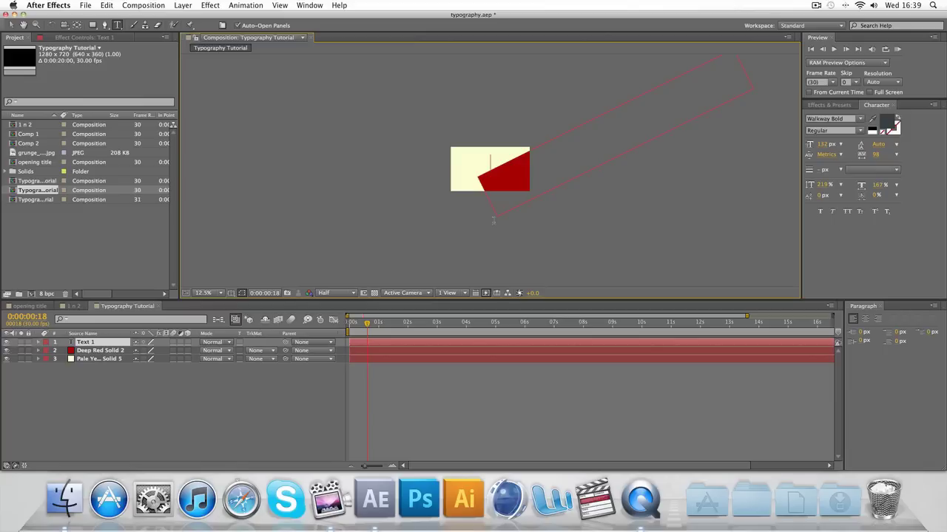
{"action": "type", "text": "OPE"}
Set the OPE text's font to Arial Black at 132 px
{"action": "double_click", "coordinate": [512, 164]}
{"action": "left_click", "coordinate": [834, 119]}
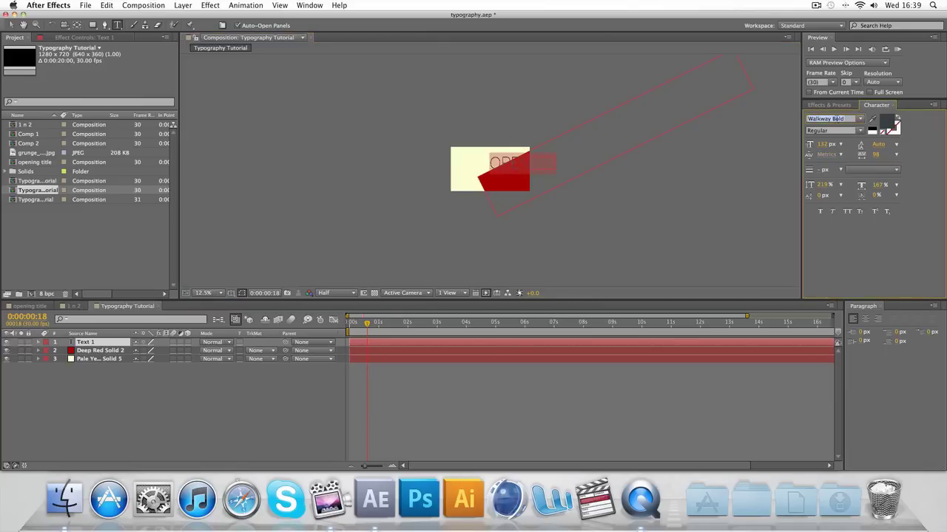
{"action": "type", "text": "Arial"}
{"action": "left_click", "coordinate": [859, 130]}
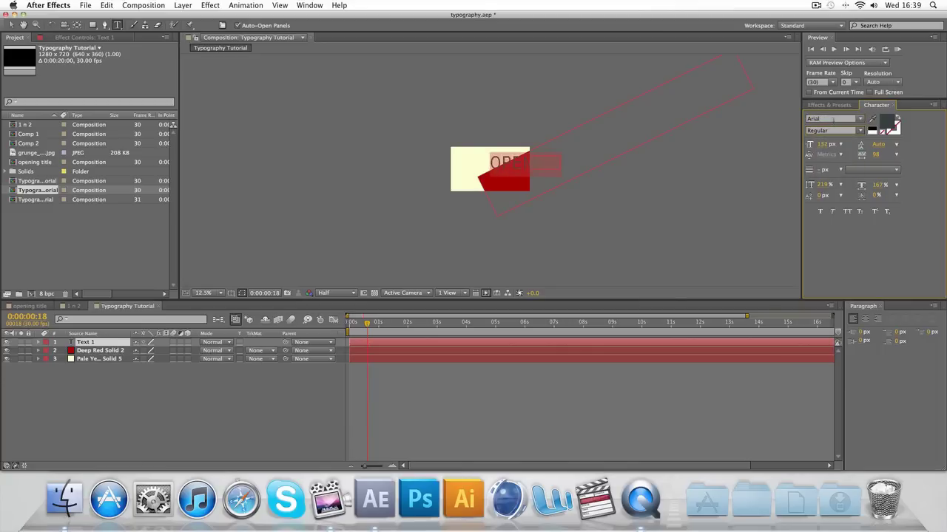
{"action": "left_click", "coordinate": [834, 120]}
{"action": "type", "text": "Black"}
{"action": "left_click", "coordinate": [600, 160]}
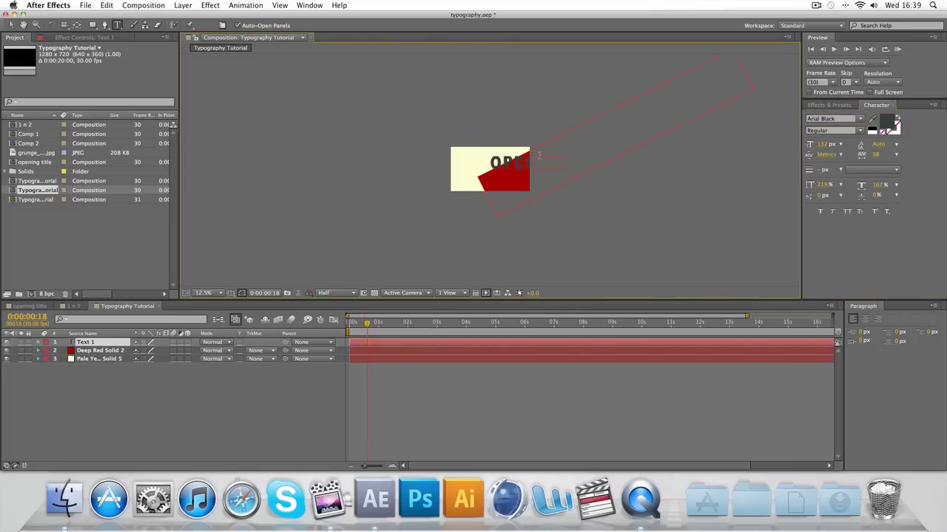
{"action": "key", "text": "."}
{"action": "double_click", "coordinate": [528, 155]}
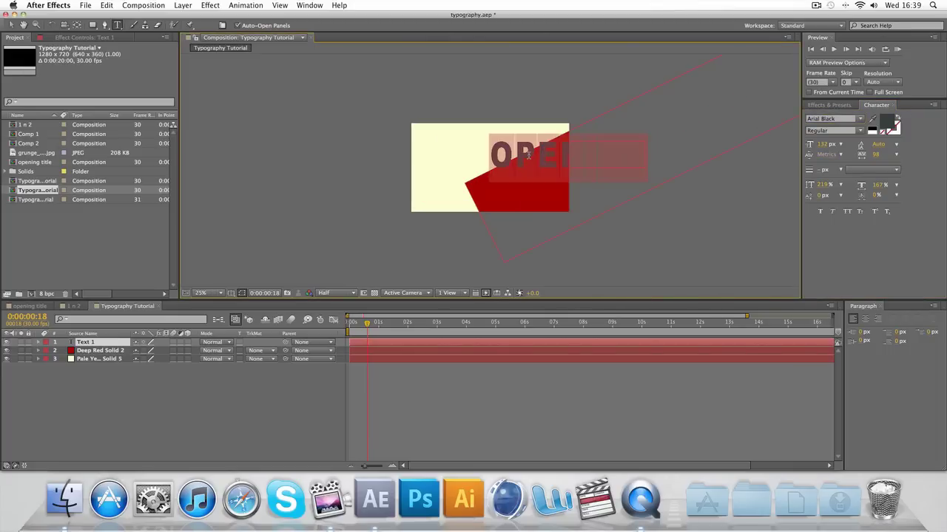
{"action": "left_click", "coordinate": [887, 124]}
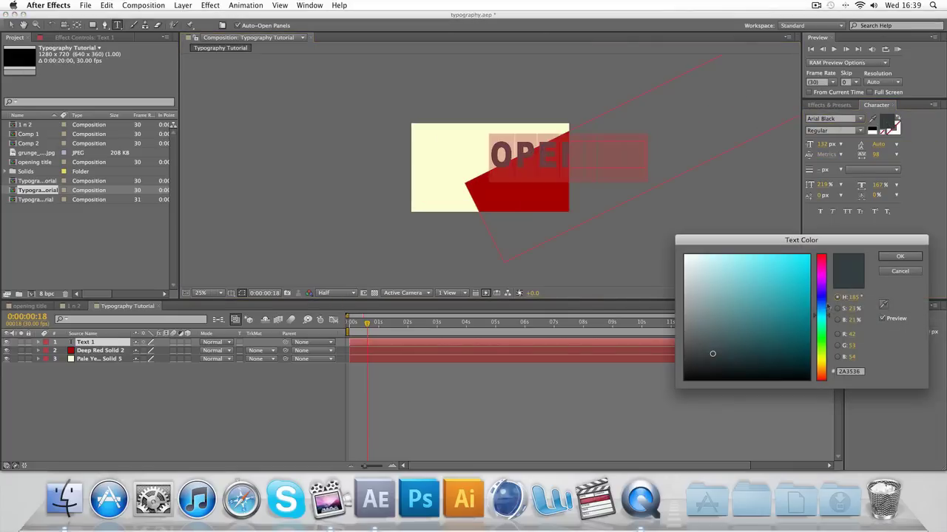
Colour the text pale yellow FDFCCF, sampled from the background
{"action": "left_click", "coordinate": [884, 305]}
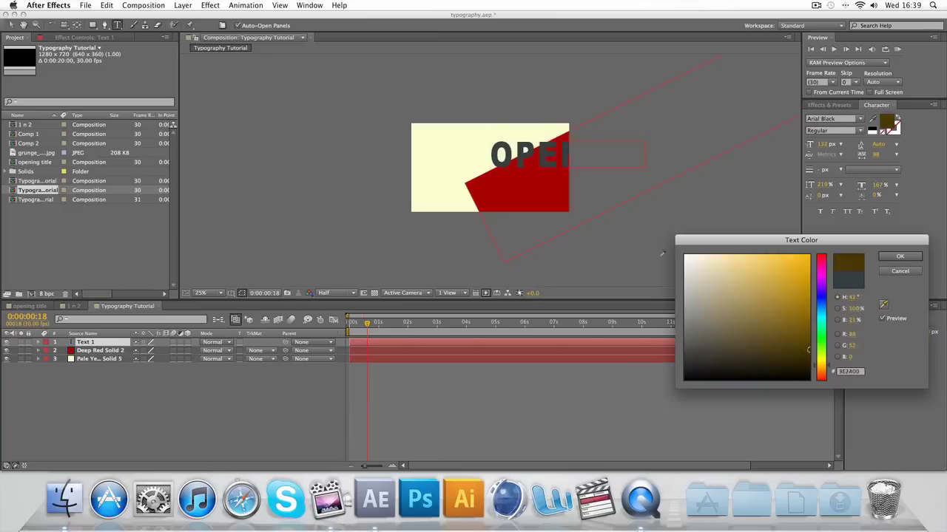
{"action": "left_click", "coordinate": [449, 148]}
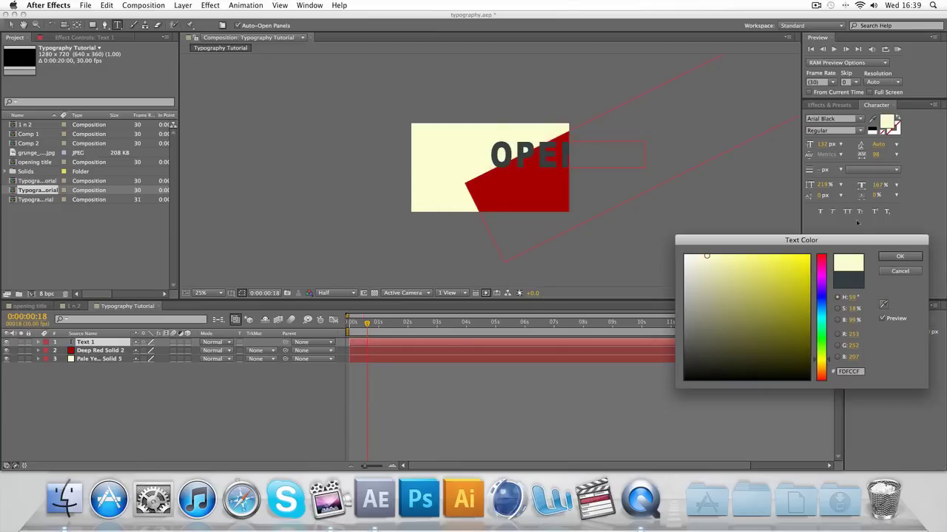
{"action": "left_click", "coordinate": [891, 259]}
{"action": "left_click", "coordinate": [515, 152]}
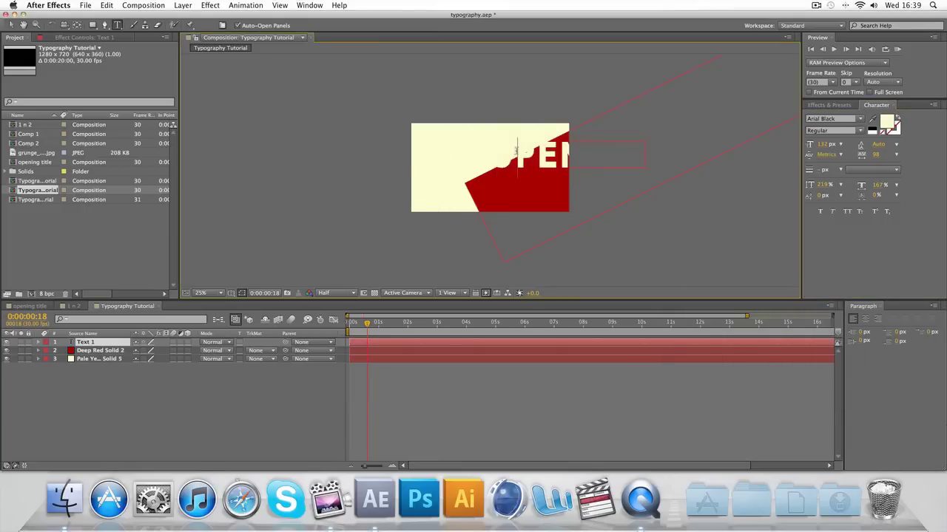
At 0:00:00:29, reduce the OPENING text size from 132 to 100 px
{"action": "left_click_drag", "start_coordinate": [365, 328], "coordinate": [385, 328]}
{"action": "key", "text": "Caps_Lock"}
{"action": "left_click", "coordinate": [826, 145]}
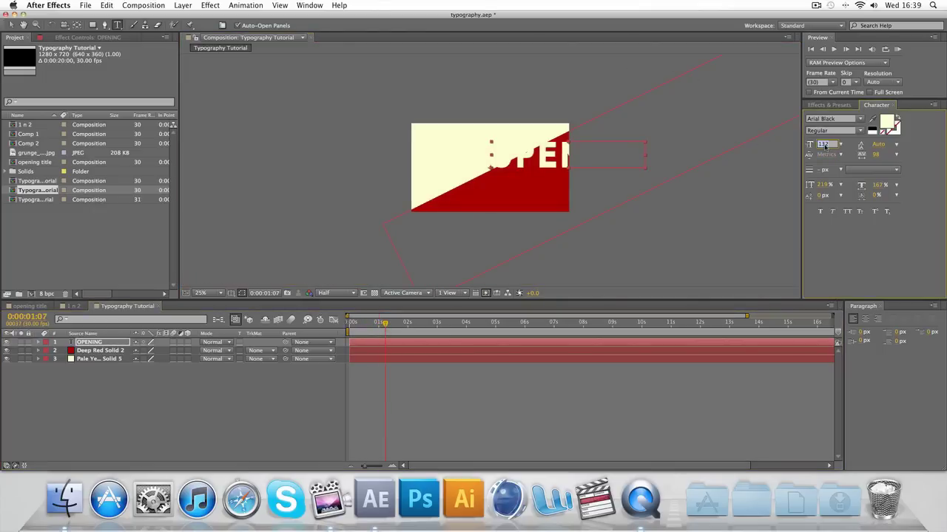
{"action": "type", "text": "100"}
{"action": "key", "text": "Return"}
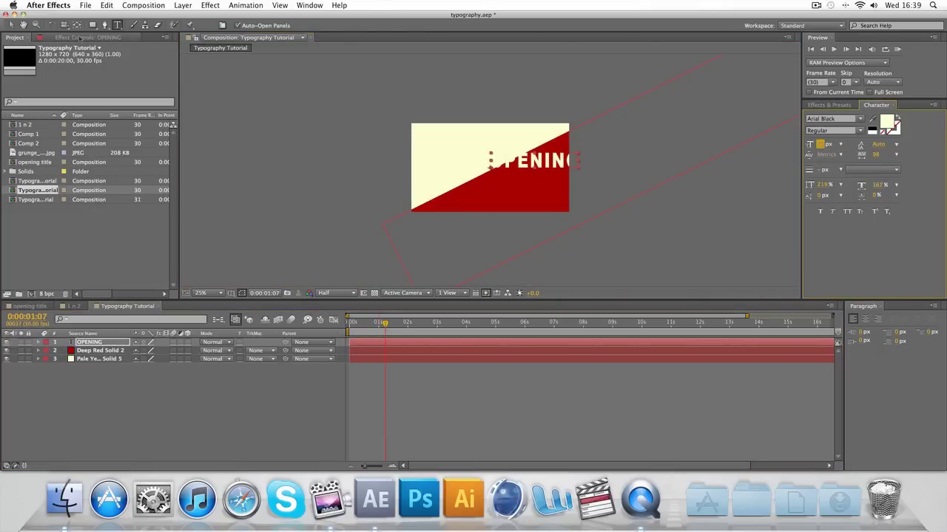
Tilt OPENING in 3D with the Rotation tool, turn it back into view, and zoom to 100%
{"action": "left_click", "coordinate": [51, 25]}
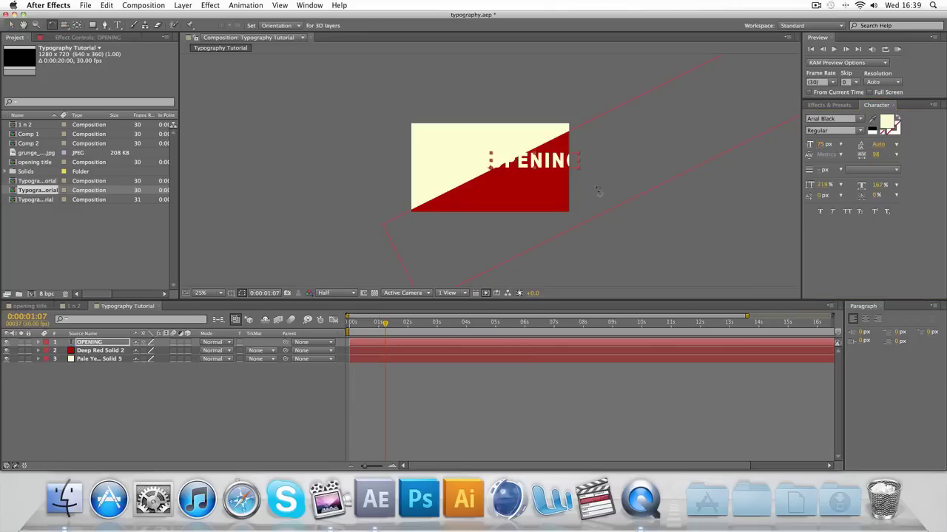
{"action": "left_click_drag", "start_coordinate": [569, 164], "coordinate": [560, 130]}
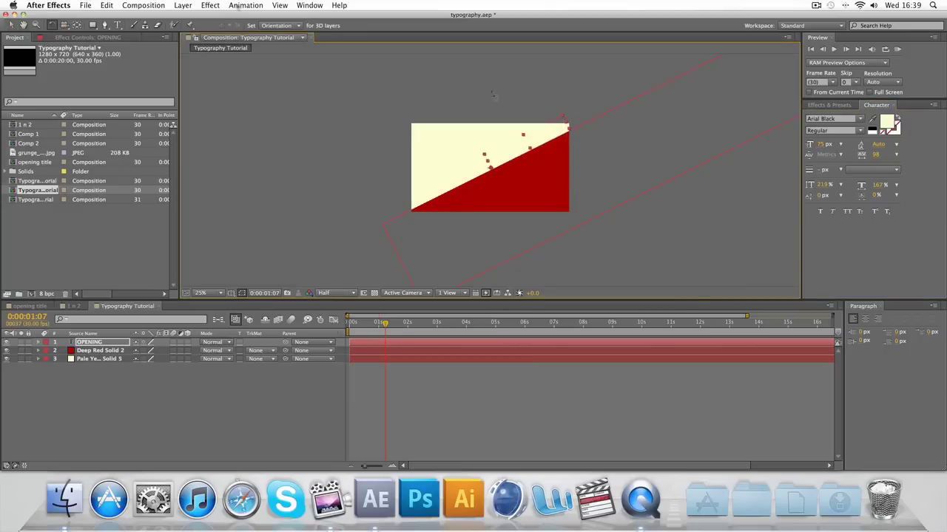
{"action": "left_click", "coordinate": [11, 25]}
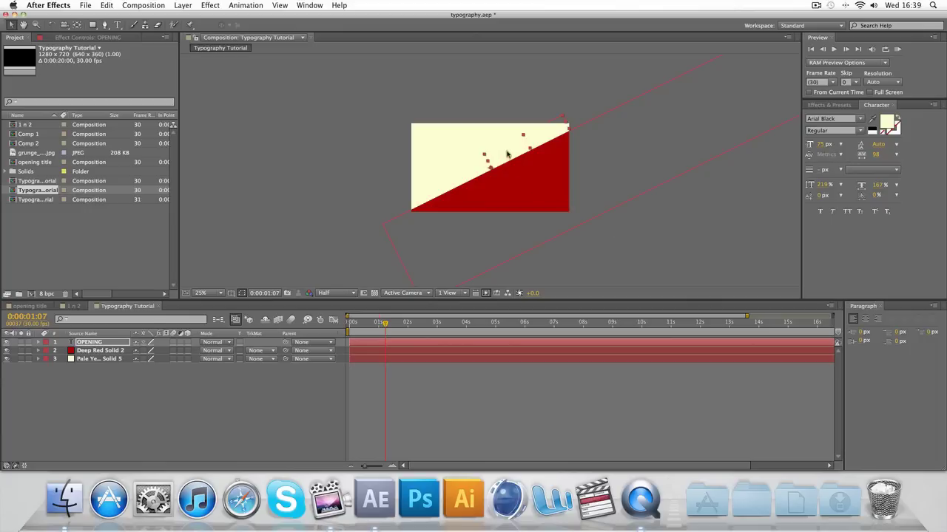
{"action": "left_click_drag", "start_coordinate": [508, 157], "coordinate": [482, 186]}
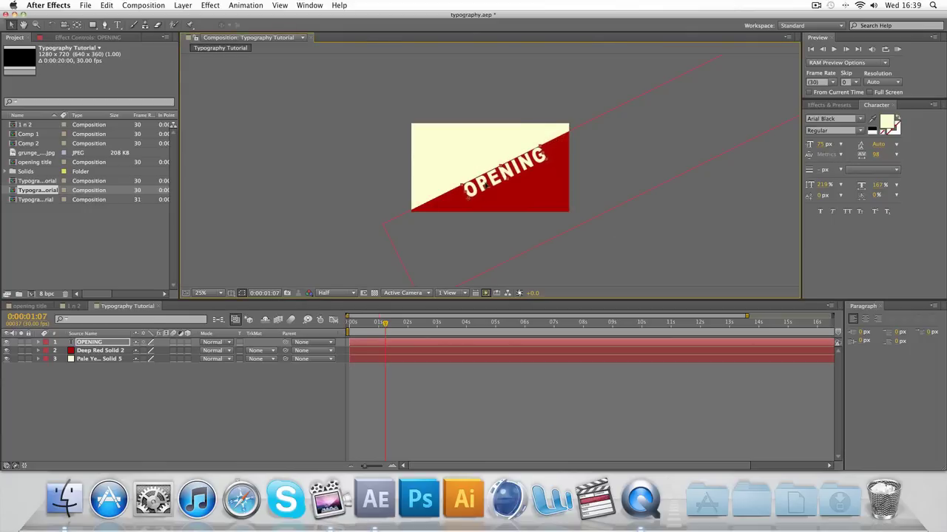
{"action": "key", "text": "period"}
{"action": "key", "text": "period"}
{"action": "key", "text": "period"}
{"action": "key", "text": "period"}
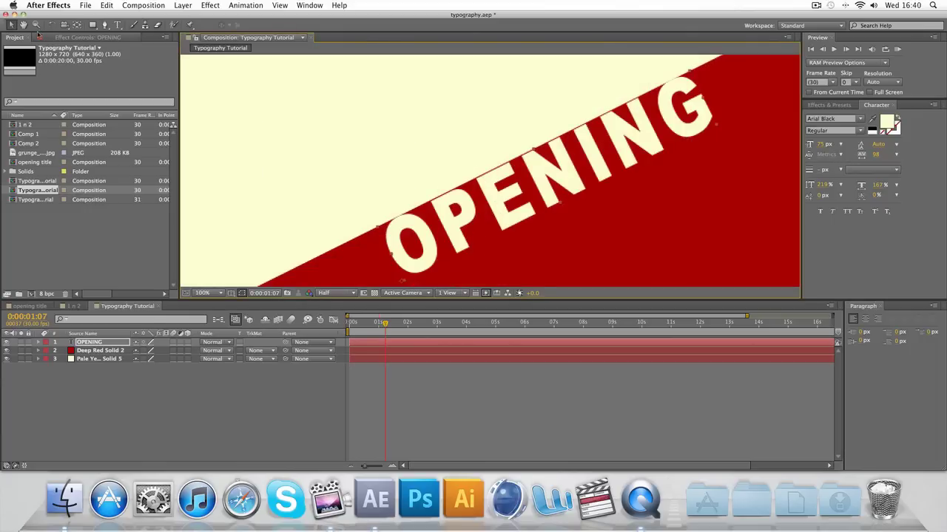
Rotate OPENING to follow the red diagonal, then select it and the deep red solid layer
{"action": "left_click", "coordinate": [50, 24]}
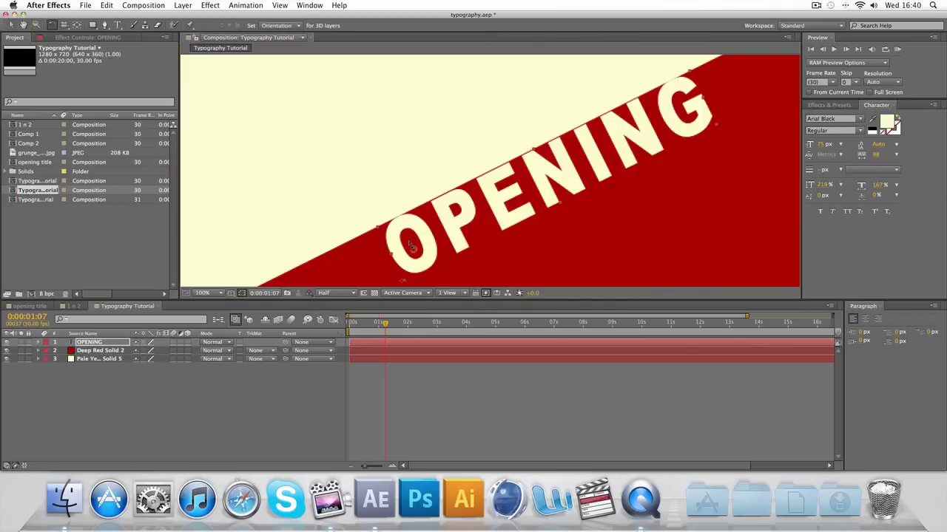
{"action": "left_click_drag", "start_coordinate": [411, 245], "coordinate": [411, 253]}
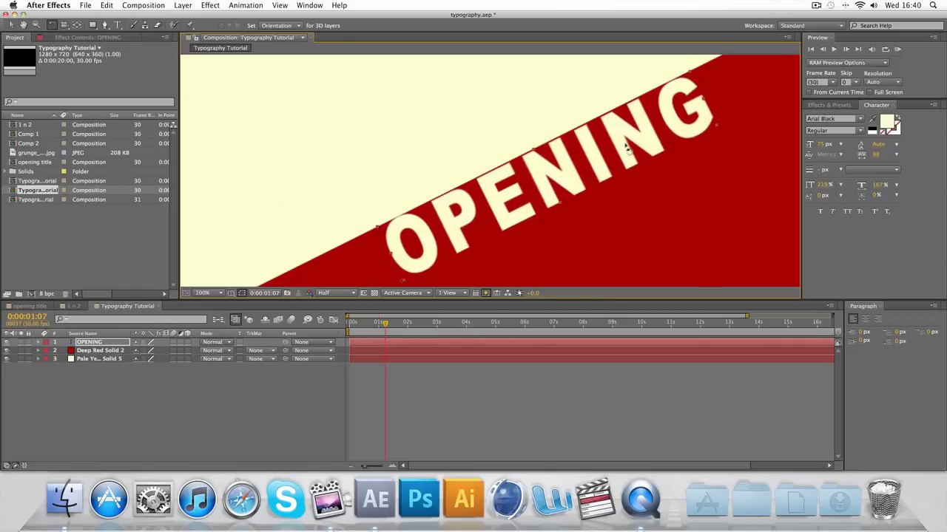
{"action": "left_click", "coordinate": [12, 24]}
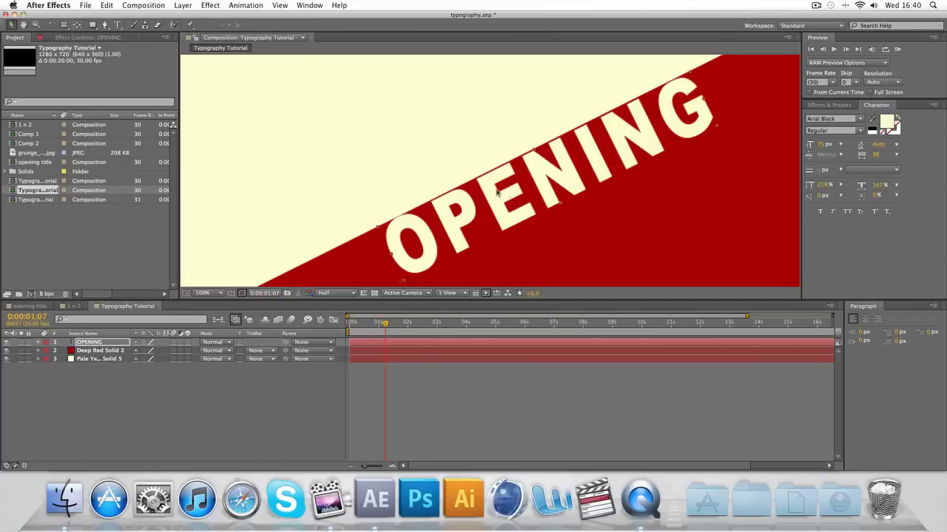
{"action": "left_click", "coordinate": [518, 201]}
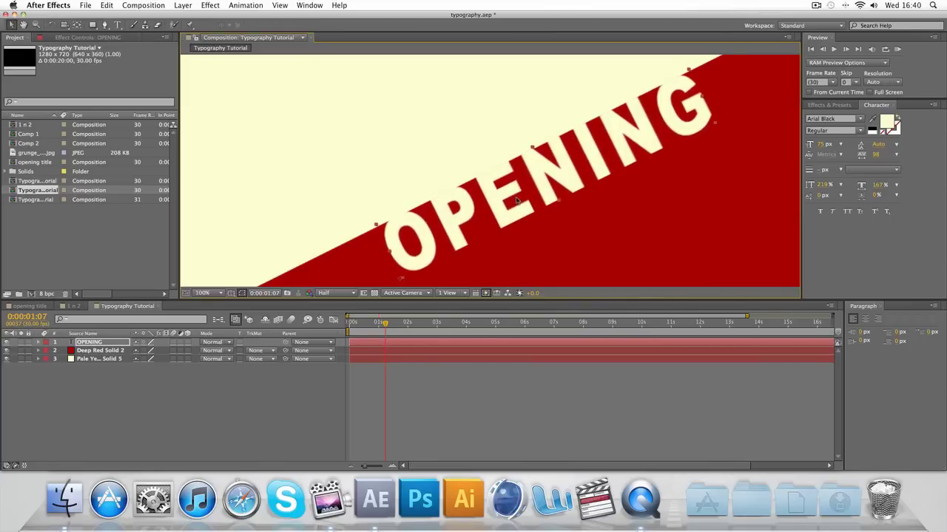
{"action": "scroll", "coordinate": [516, 194], "scroll_direction": "down", "scroll_amount": 4}
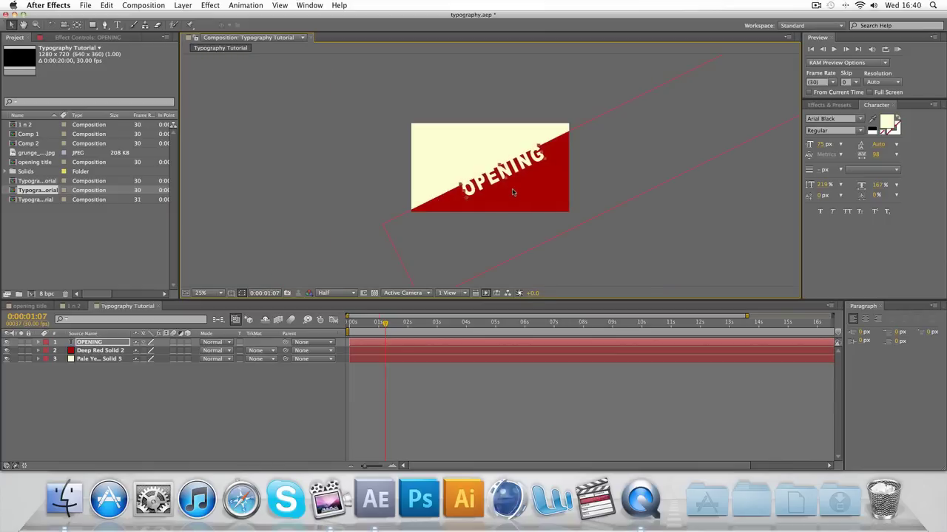
{"action": "scroll", "coordinate": [512, 192], "scroll_direction": "up", "scroll_amount": 4}
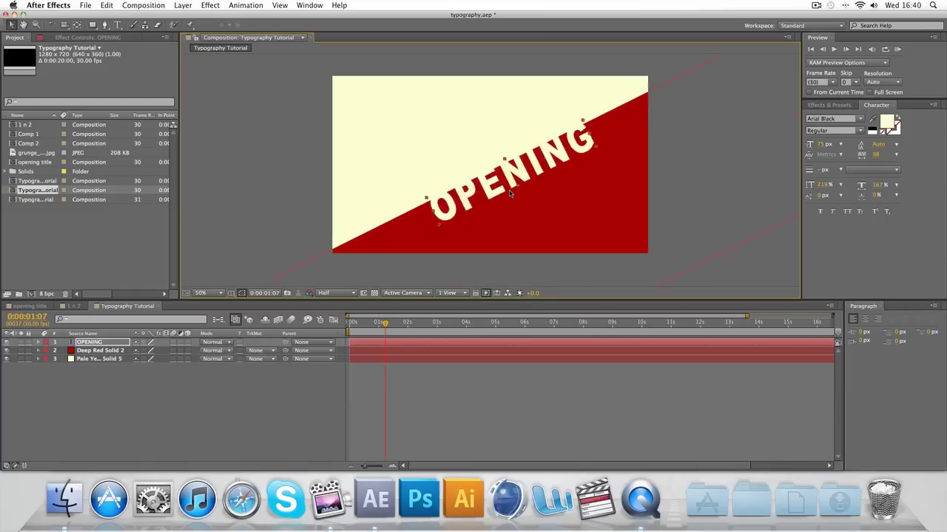
{"action": "scroll", "coordinate": [505, 187], "scroll_direction": "down", "scroll_amount": 4}
{"action": "scroll", "coordinate": [503, 186], "scroll_direction": "up", "scroll_amount": 2}
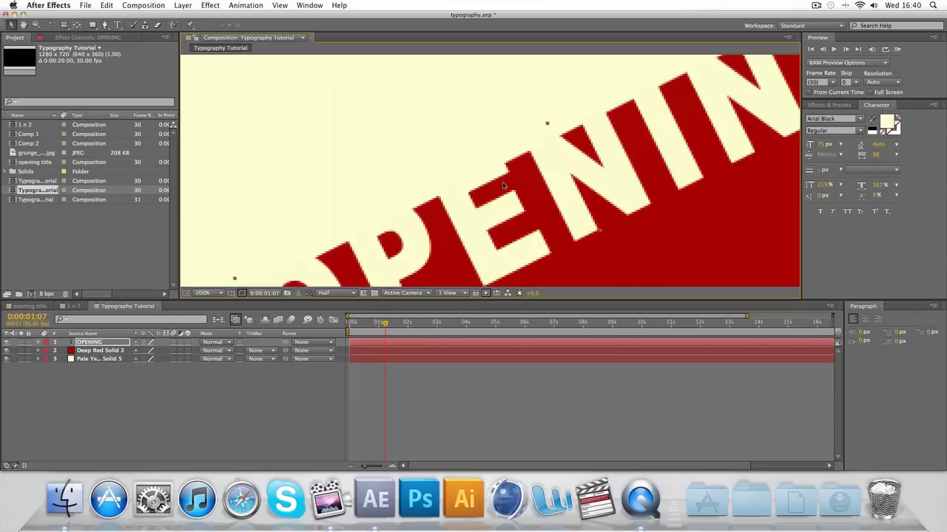
{"action": "scroll", "coordinate": [507, 187], "scroll_direction": "down", "scroll_amount": 1}
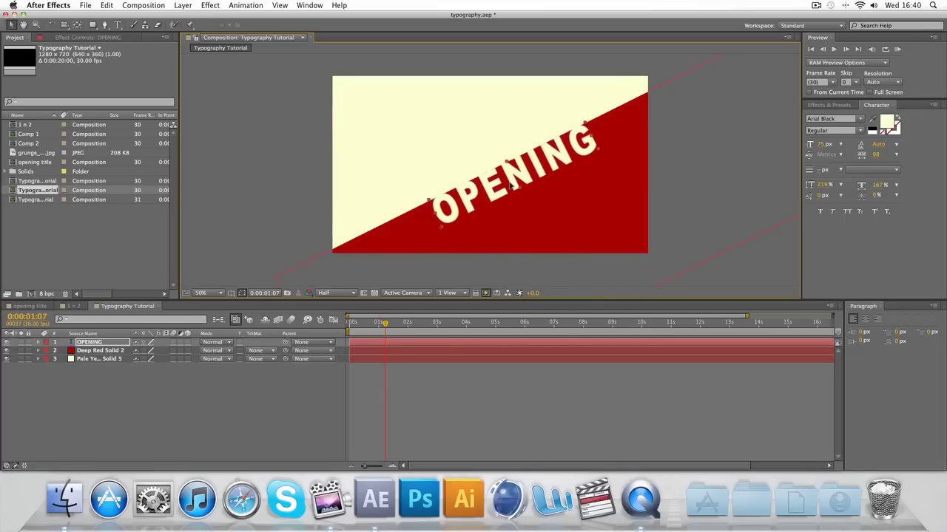
{"action": "left_click", "coordinate": [728, 180]}
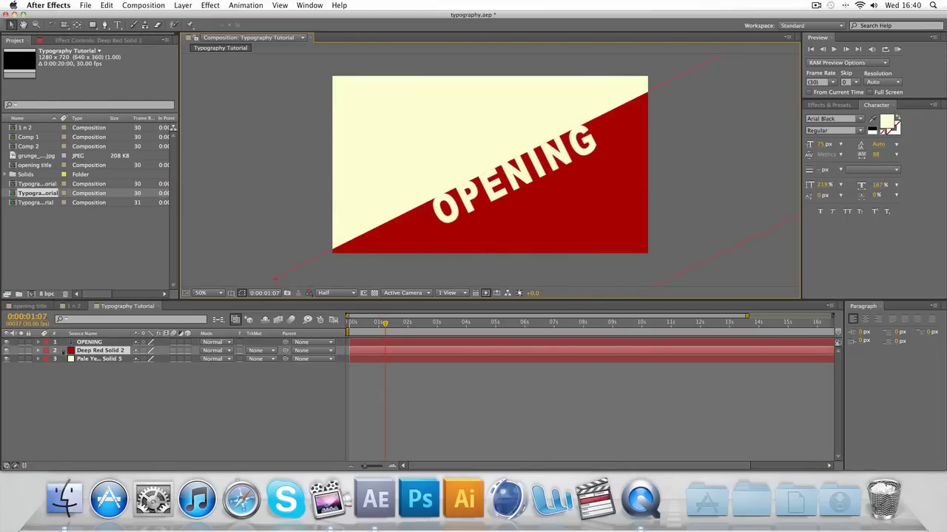
Select the OPENING layer, scrub the timeline, and expand it to show its Text and Transform groups
{"action": "left_click", "coordinate": [103, 342]}
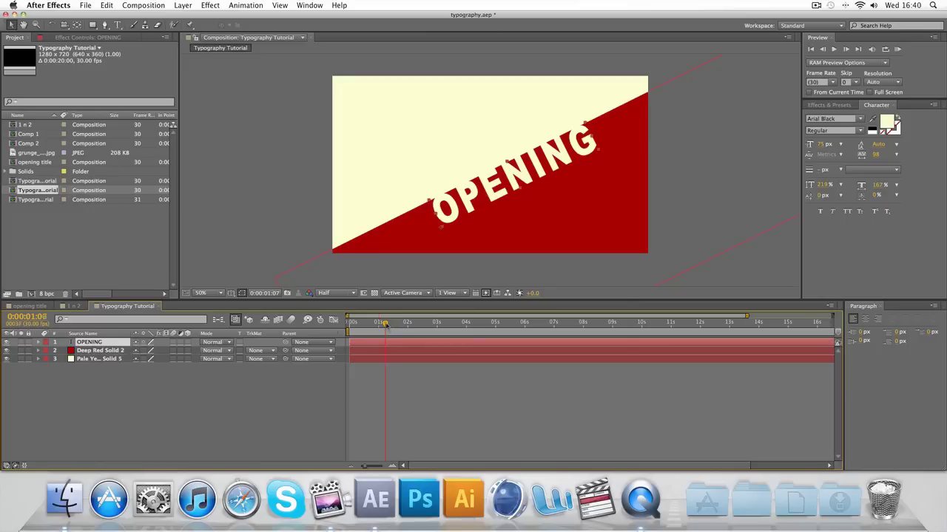
{"action": "mouse_move", "coordinate": [383, 324]}
{"action": "left_mouse_down"}
{"action": "mouse_move", "coordinate": [351, 324]}
{"action": "mouse_move", "coordinate": [385, 323]}
{"action": "left_mouse_up"}
{"action": "left_click", "coordinate": [39, 344]}
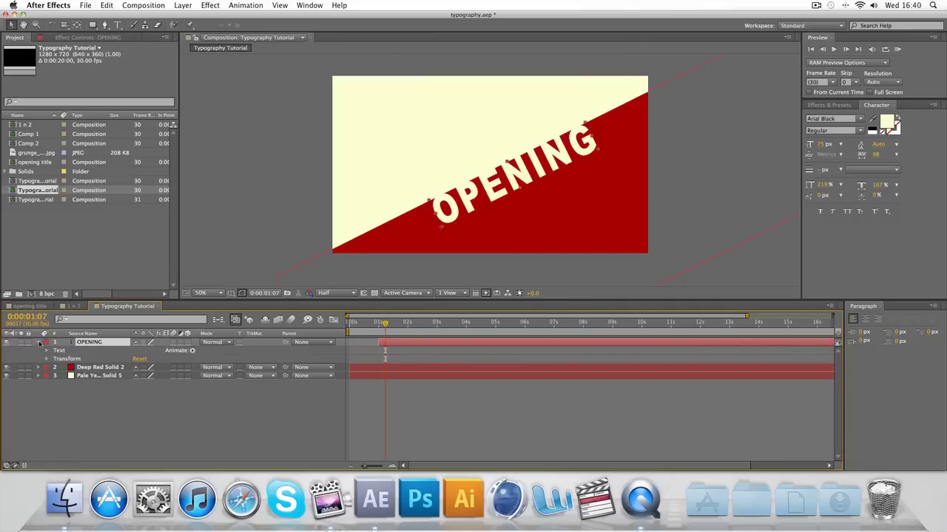
{"action": "scroll", "coordinate": [42, 338], "scroll_direction": "right", "scroll_amount": 3}
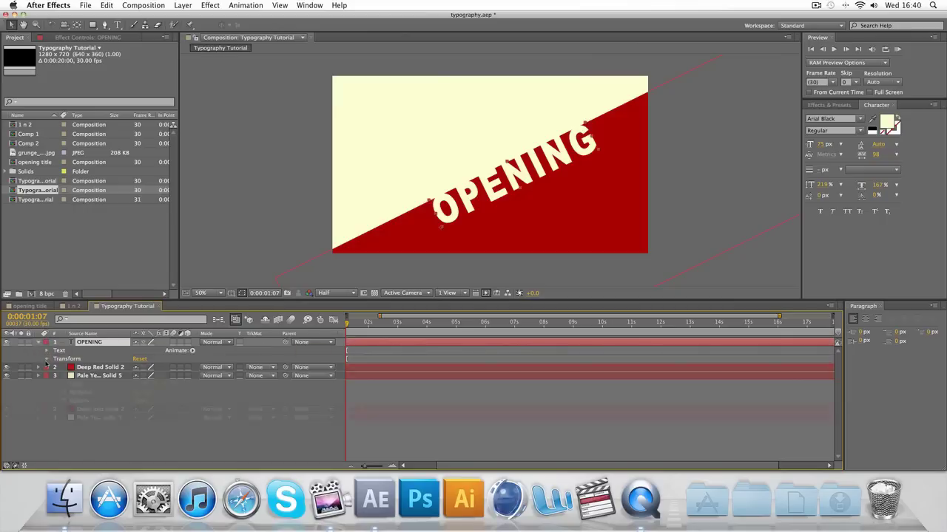
{"action": "left_click", "coordinate": [46, 359]}
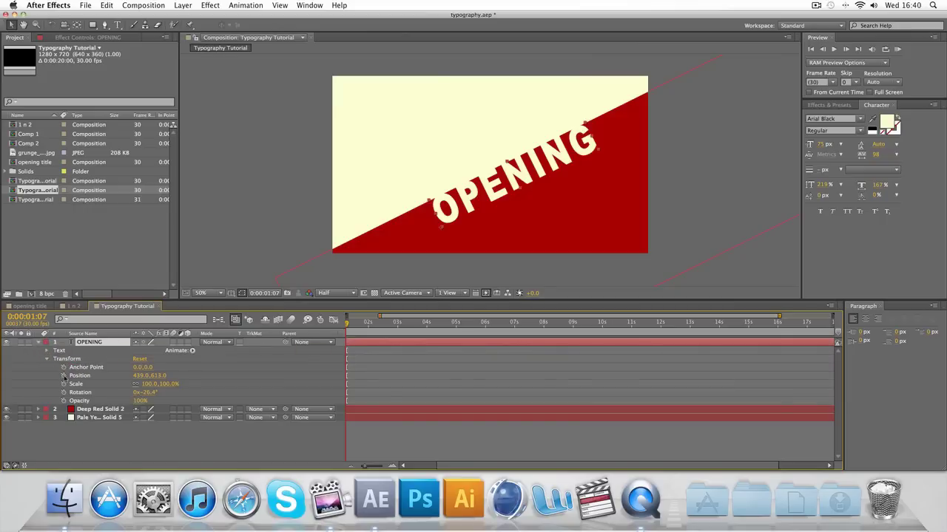
Keyframe OPENING's Position at 0:00:01:29 with an earlier up-left start so it slides onto the sheet
{"action": "scroll", "coordinate": [388, 324], "scroll_direction": "left", "scroll_amount": 3}
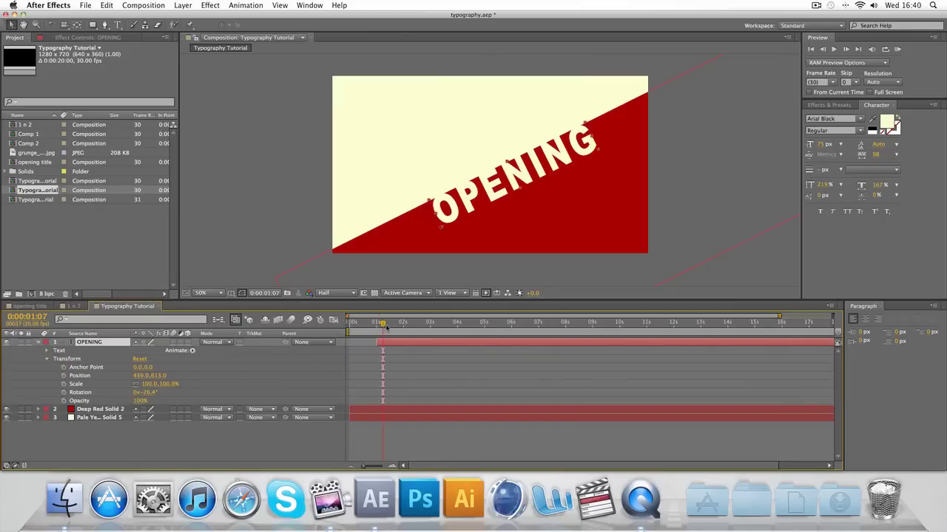
{"action": "left_click_drag", "start_coordinate": [382, 325], "coordinate": [402, 326]}
{"action": "left_click", "coordinate": [63, 376]}
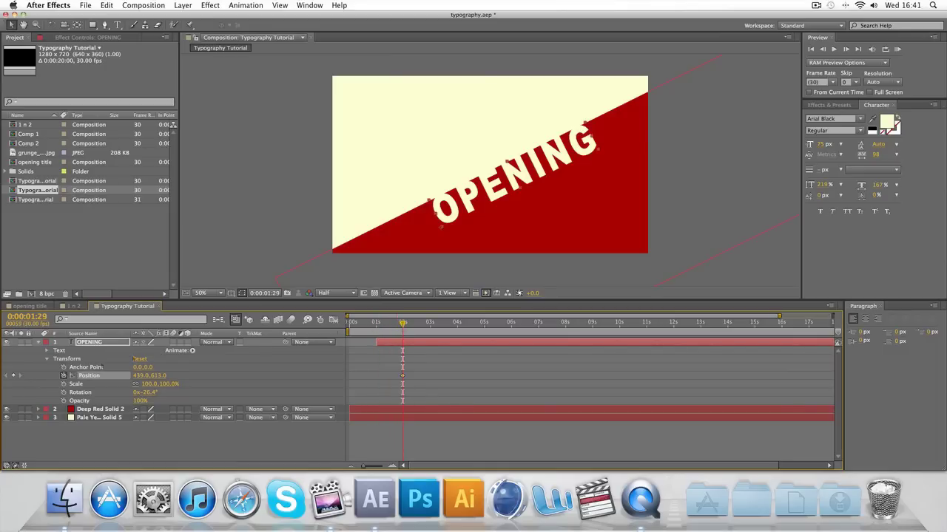
{"action": "left_click_drag", "start_coordinate": [400, 324], "coordinate": [383, 326]}
{"action": "left_click_drag", "start_coordinate": [474, 203], "coordinate": [448, 180]}
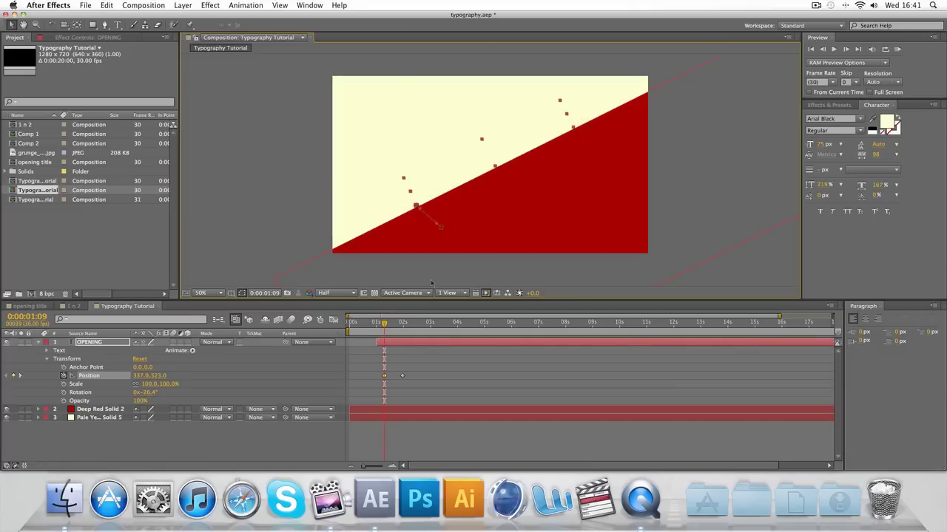
{"action": "mouse_move", "coordinate": [387, 326]}
{"action": "left_mouse_down"}
{"action": "mouse_move", "coordinate": [409, 332]}
{"action": "mouse_move", "coordinate": [385, 333]}
{"action": "left_mouse_up"}
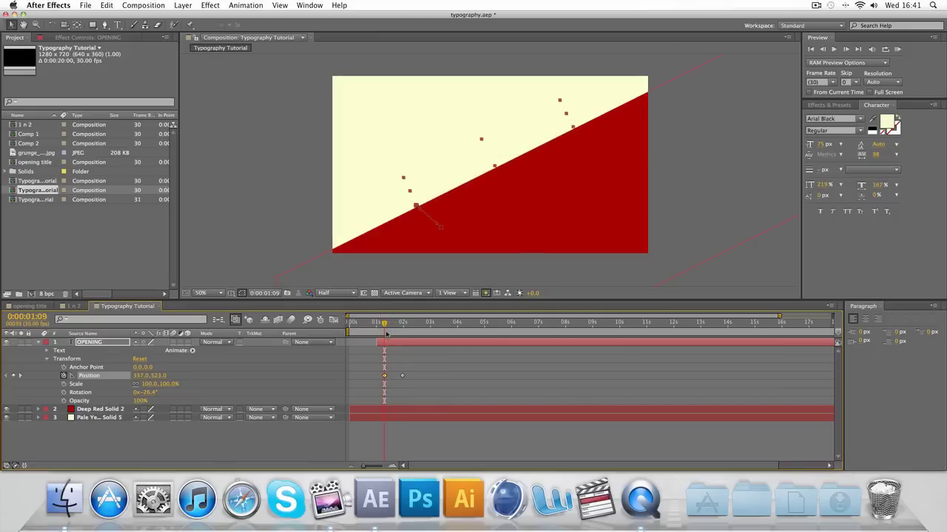
{"action": "left_click_drag", "start_coordinate": [386, 334], "coordinate": [402, 338]}
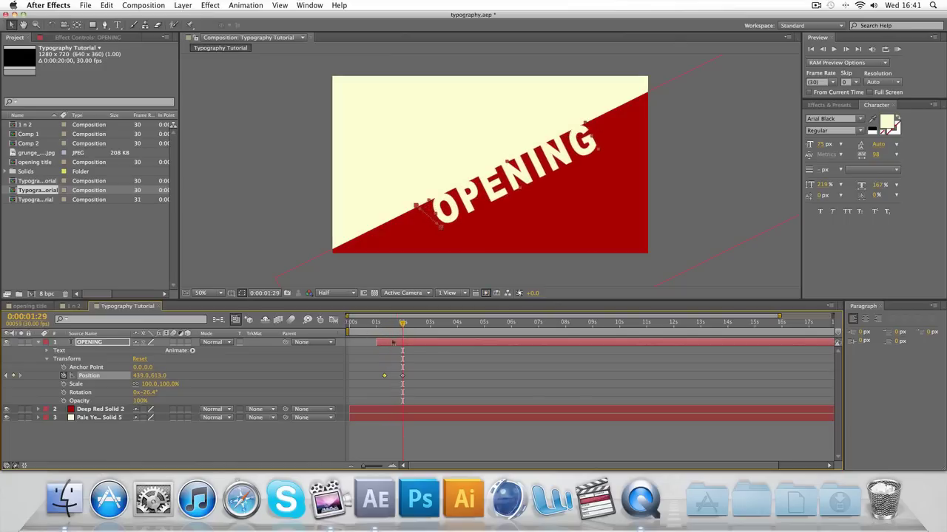
{"action": "key", "text": "Home"}
Preview the animation, collapse OPENING's properties, and abandon a new solid layer
{"action": "left_click", "coordinate": [899, 49]}
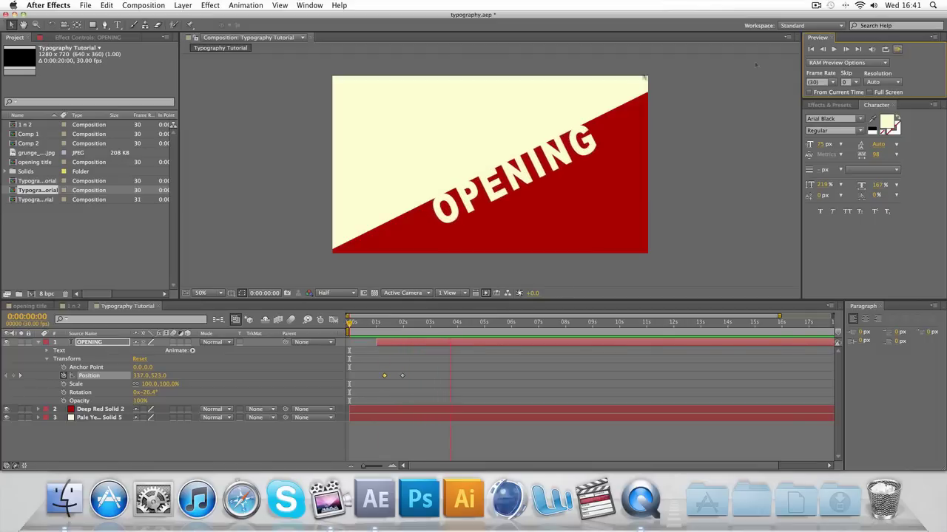
{"action": "left_click", "coordinate": [38, 343]}
{"action": "right_click", "coordinate": [115, 375]}
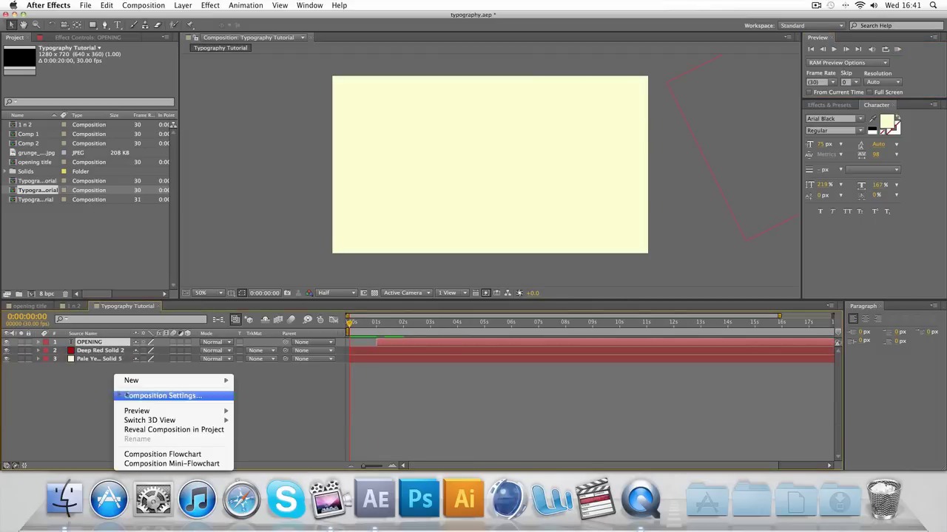
{"action": "mouse_move", "coordinate": [143, 382]}
{"action": "left_click", "coordinate": [264, 405]}
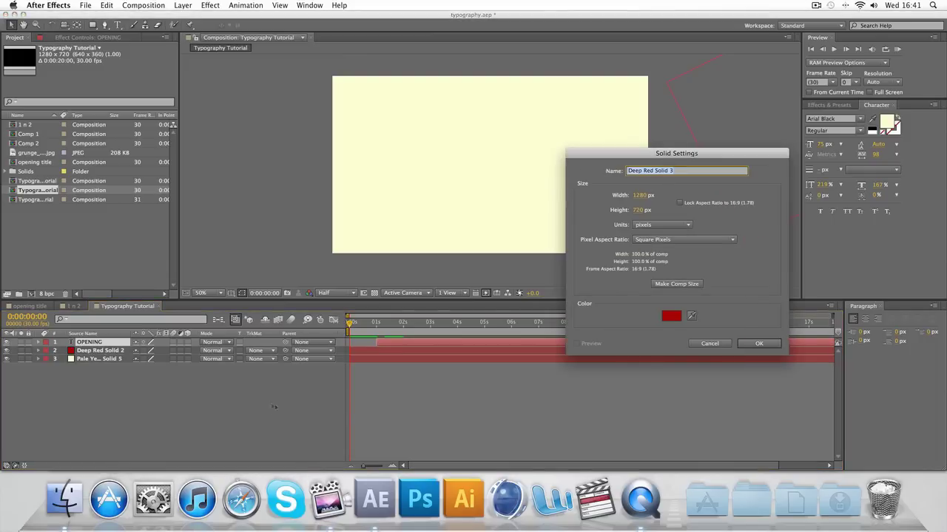
{"action": "left_click", "coordinate": [710, 344]}
Add a new empty text layer and scrub to about 0:00:02:01 to preview the red wipe
{"action": "right_click", "coordinate": [184, 376]}
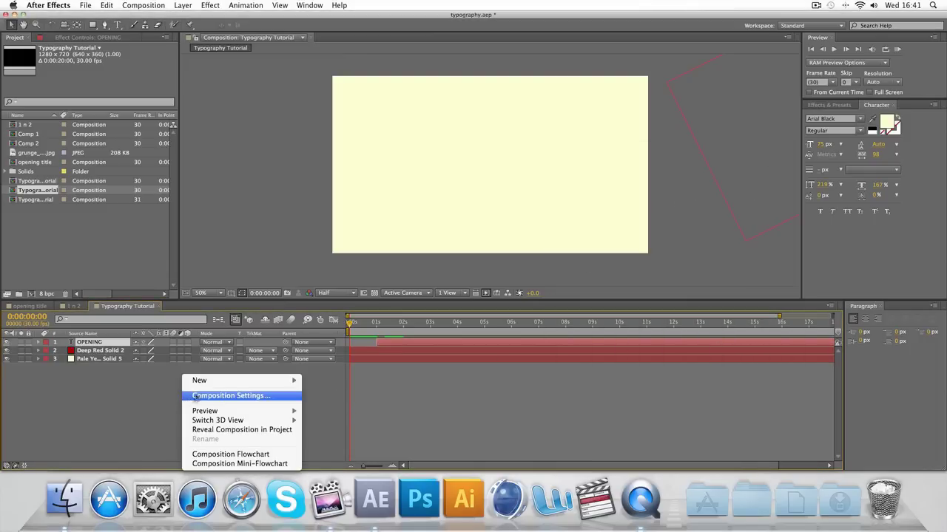
{"action": "mouse_move", "coordinate": [285, 380]}
{"action": "left_click", "coordinate": [322, 396]}
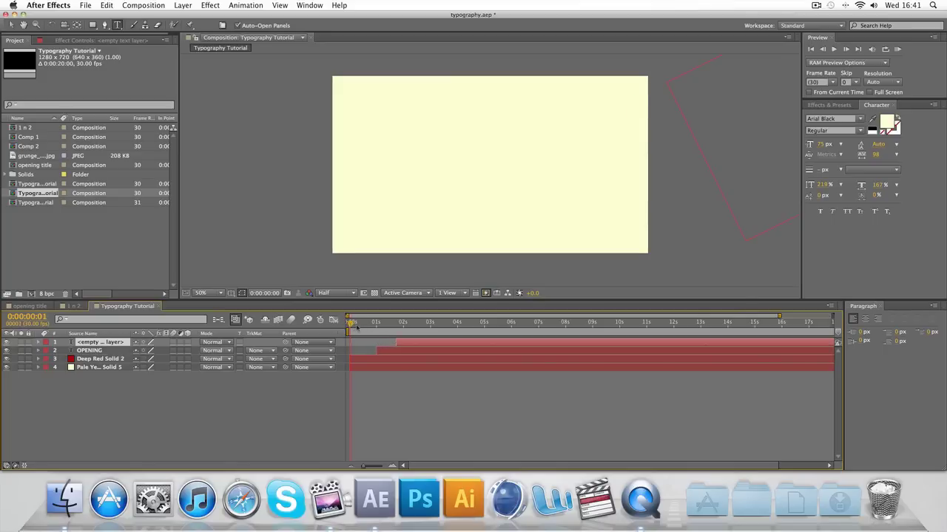
{"action": "left_click_drag", "start_coordinate": [349, 323], "coordinate": [403, 326]}
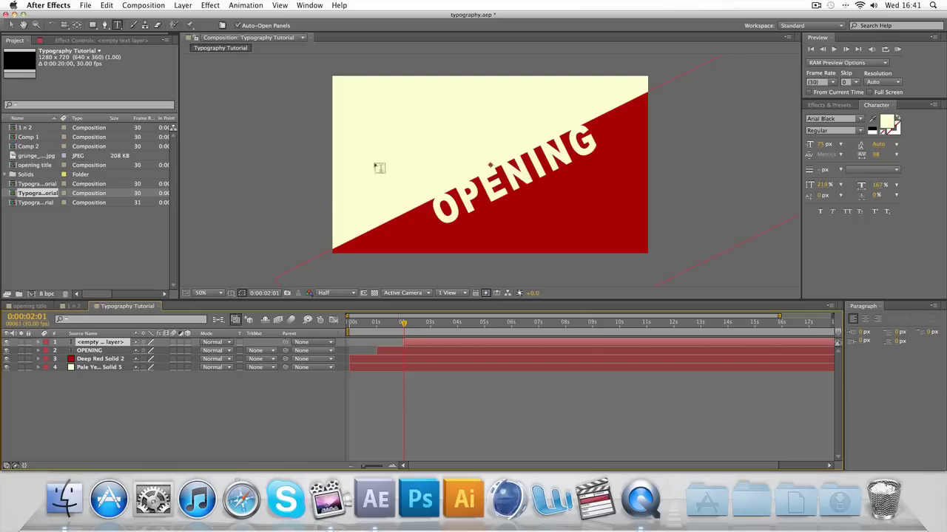
Paste TITLE into a new text layer above the red sheet and colour it dark brown 3D2C0E
{"action": "left_click", "coordinate": [407, 162]}
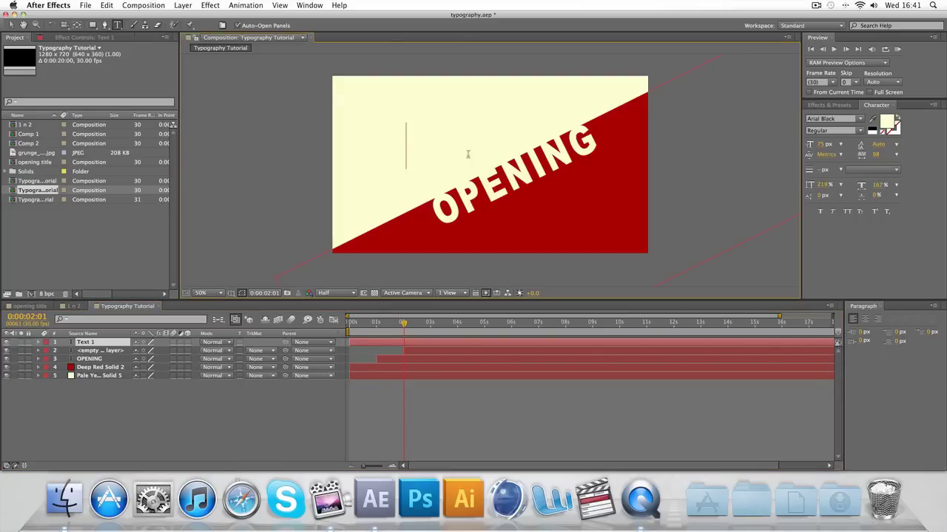
{"action": "key", "text": "super+v"}
{"action": "key", "text": "super+a"}
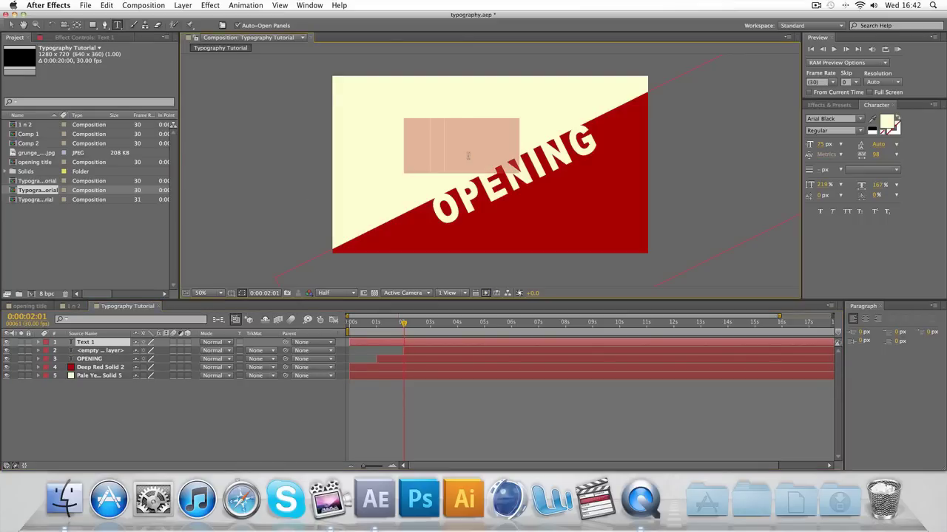
{"action": "scroll", "coordinate": [745, 180], "scroll_direction": "up", "scroll_amount": 2}
{"action": "left_click", "coordinate": [885, 122]}
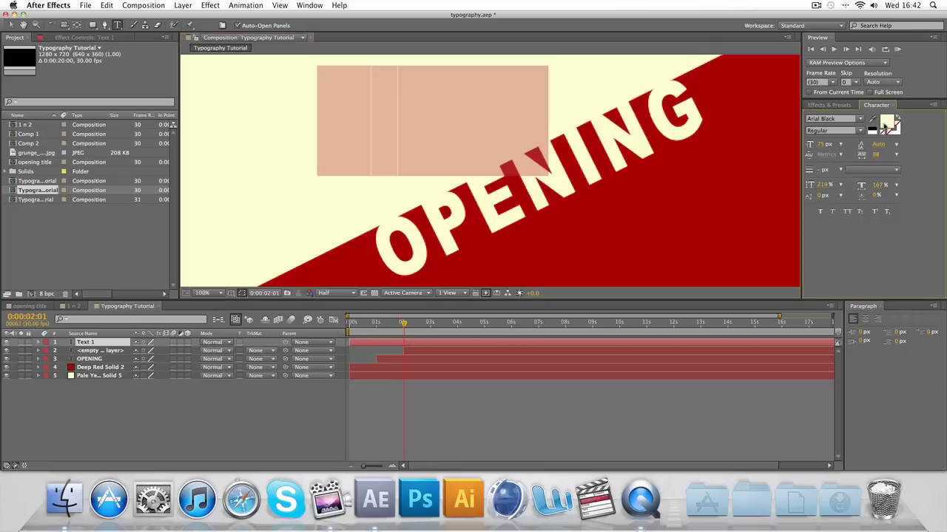
{"action": "left_click_drag", "start_coordinate": [821, 360], "coordinate": [821, 368]}
{"action": "left_click", "coordinate": [781, 350]}
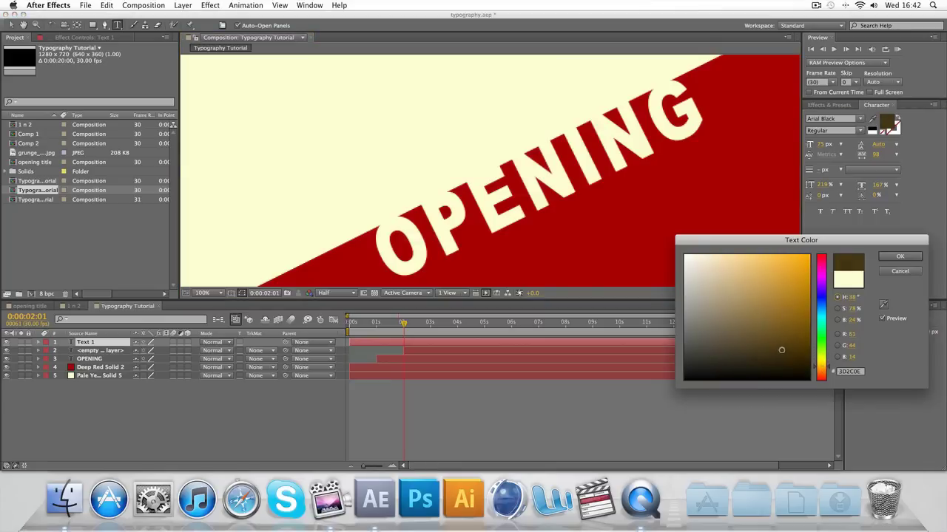
{"action": "left_click", "coordinate": [891, 259]}
{"action": "left_click", "coordinate": [404, 83]}
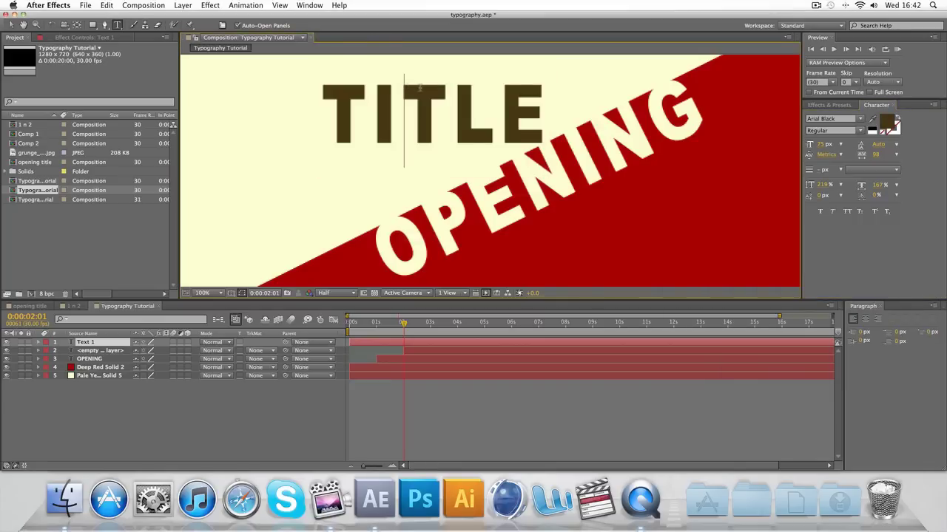
Reselect the word TITLE and lighten its fill colour to brown 4D3814
{"action": "scroll", "coordinate": [419, 88], "scroll_direction": "down", "scroll_amount": 8}
{"action": "scroll", "coordinate": [419, 87], "scroll_direction": "up", "scroll_amount": 8}
{"action": "double_click", "coordinate": [446, 118]}
{"action": "left_click", "coordinate": [883, 123]}
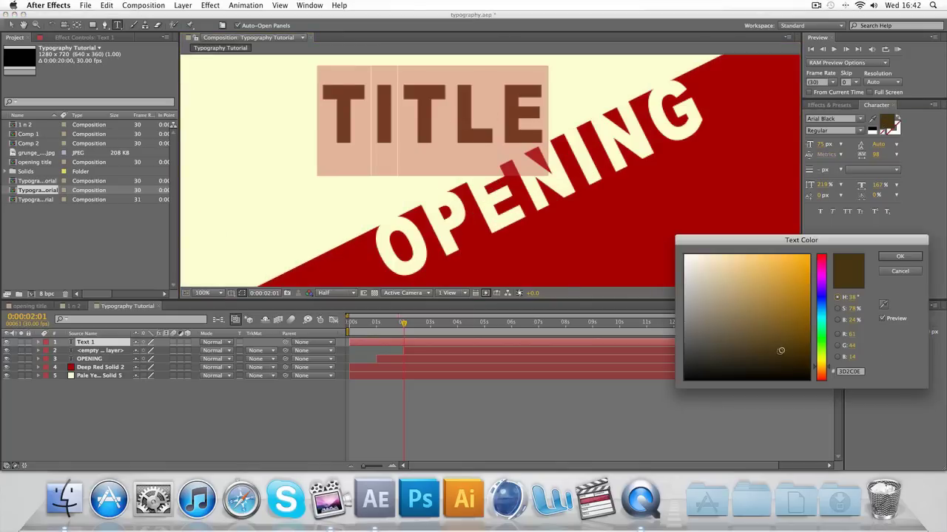
{"action": "left_click_drag", "start_coordinate": [780, 351], "coordinate": [777, 342]}
{"action": "left_click", "coordinate": [898, 258]}
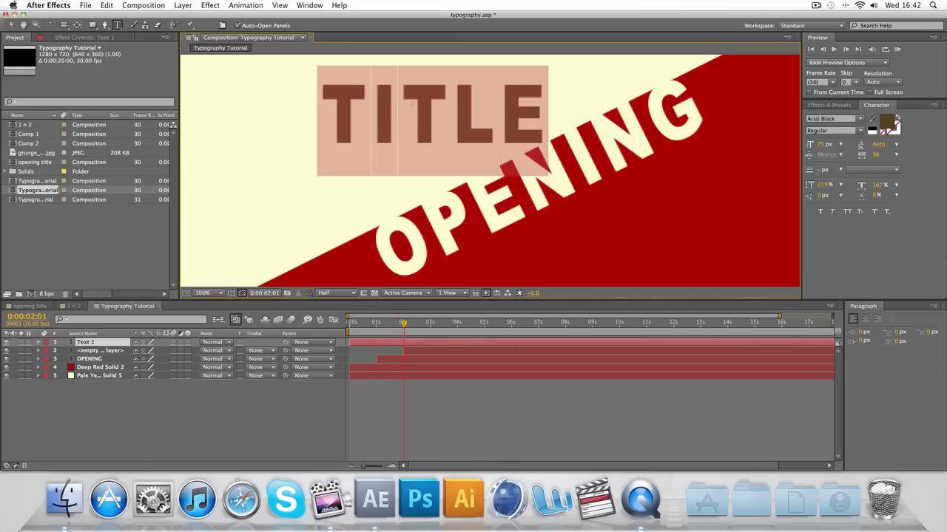
{"action": "left_click", "coordinate": [50, 25]}
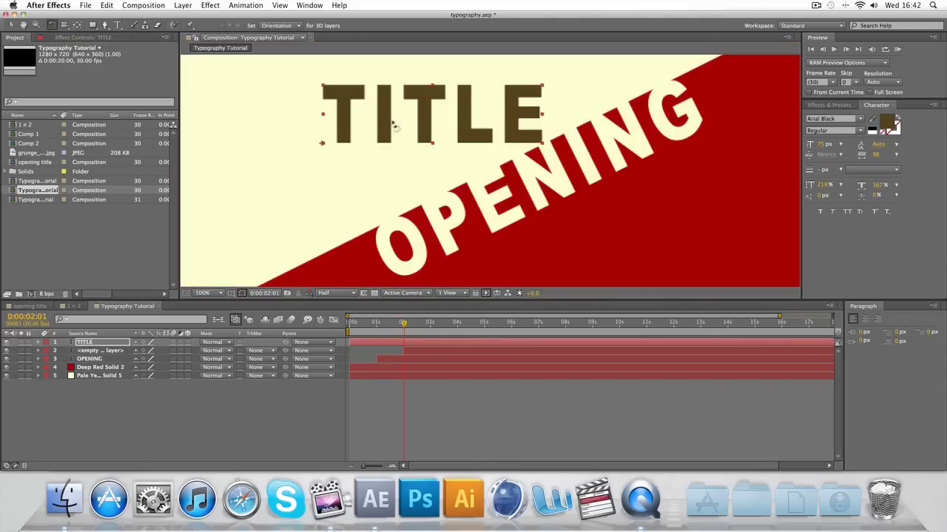
Rotate TITLE counter-clockwise to match OPENING's angle and move it down toward OPENING
{"action": "left_click_drag", "start_coordinate": [396, 127], "coordinate": [385, 98]}
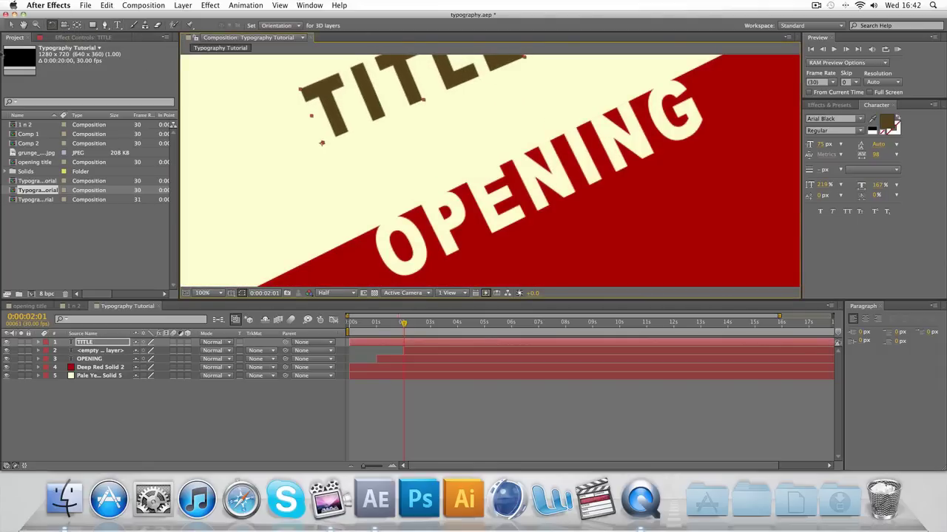
{"action": "left_click", "coordinate": [11, 25]}
{"action": "left_click_drag", "start_coordinate": [337, 83], "coordinate": [404, 153]}
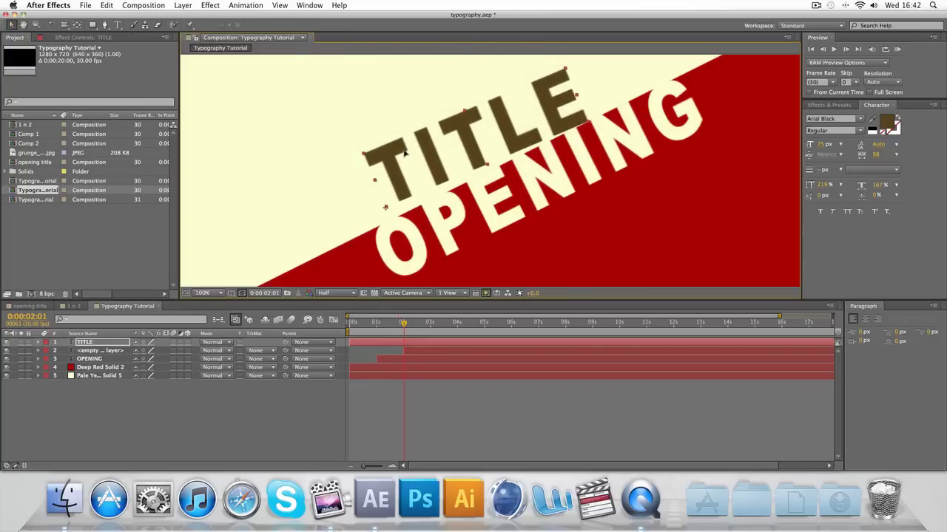
{"action": "key", "text": "w"}
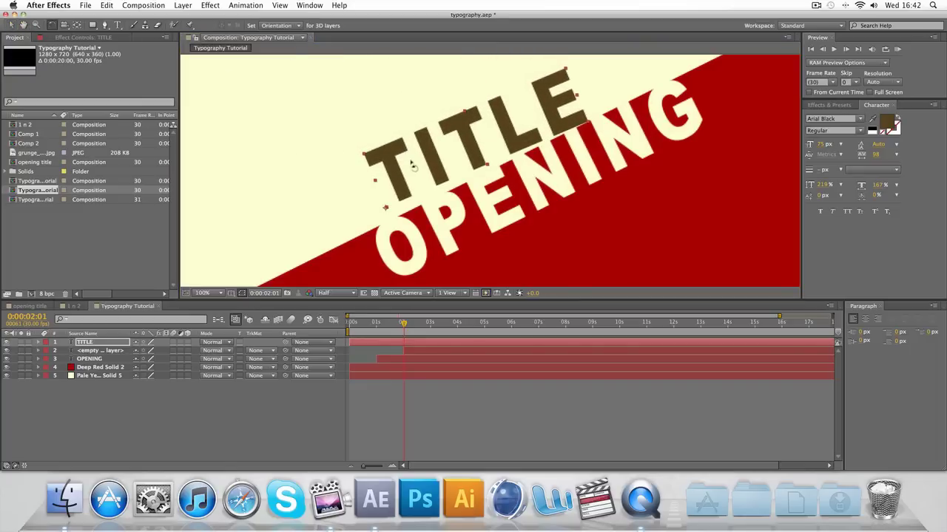
{"action": "left_click_drag", "start_coordinate": [413, 166], "coordinate": [412, 164]}
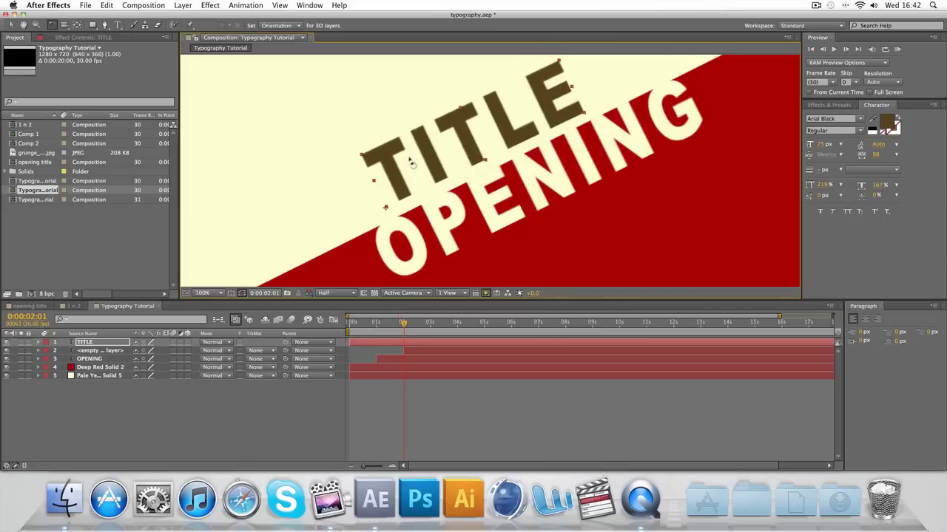
{"action": "key", "text": "v"}
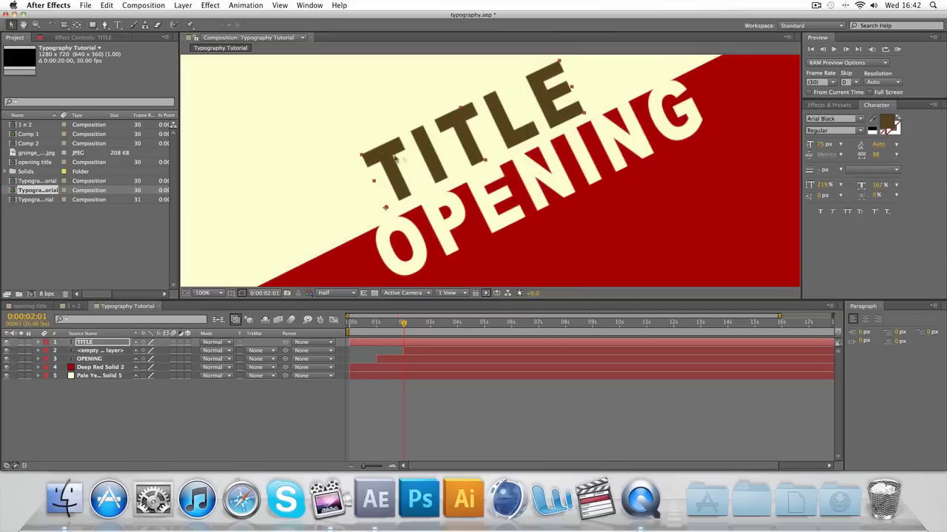
{"action": "left_click_drag", "start_coordinate": [409, 157], "coordinate": [418, 163]}
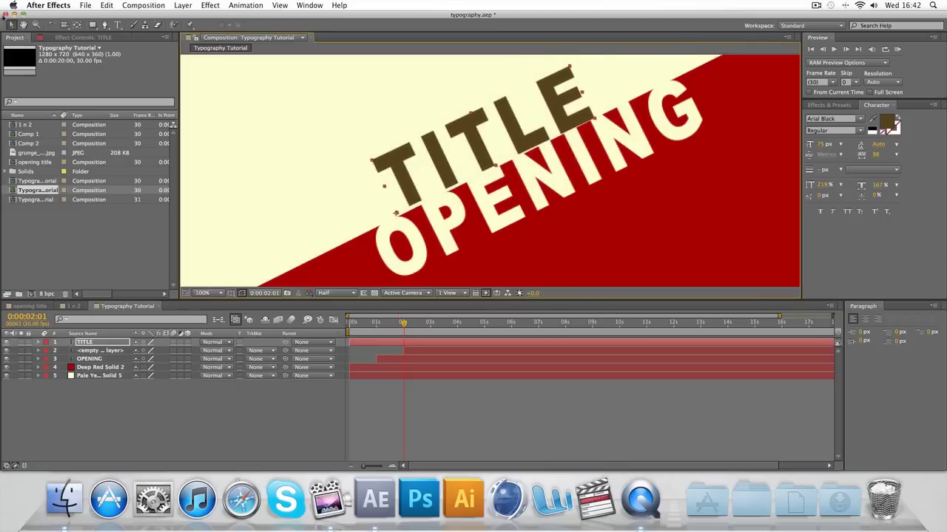
Fine-tune TITLE's position so it sits just above OPENING's edge
{"action": "key", "text": "w"}
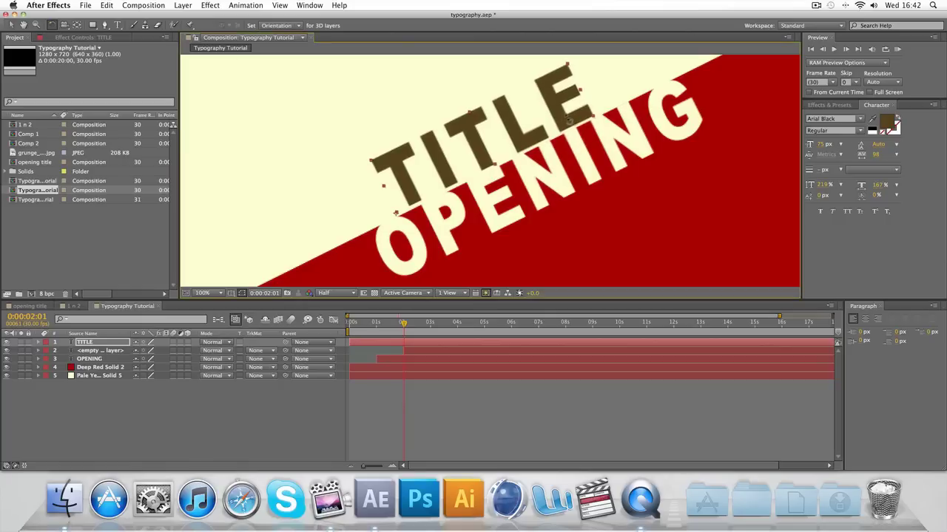
{"action": "left_click", "coordinate": [11, 24]}
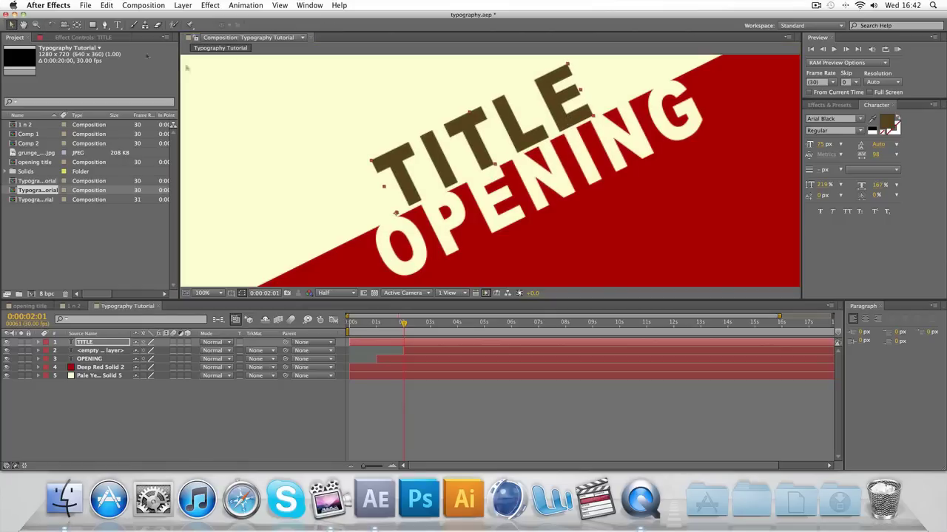
{"action": "left_click_drag", "start_coordinate": [451, 170], "coordinate": [452, 172]}
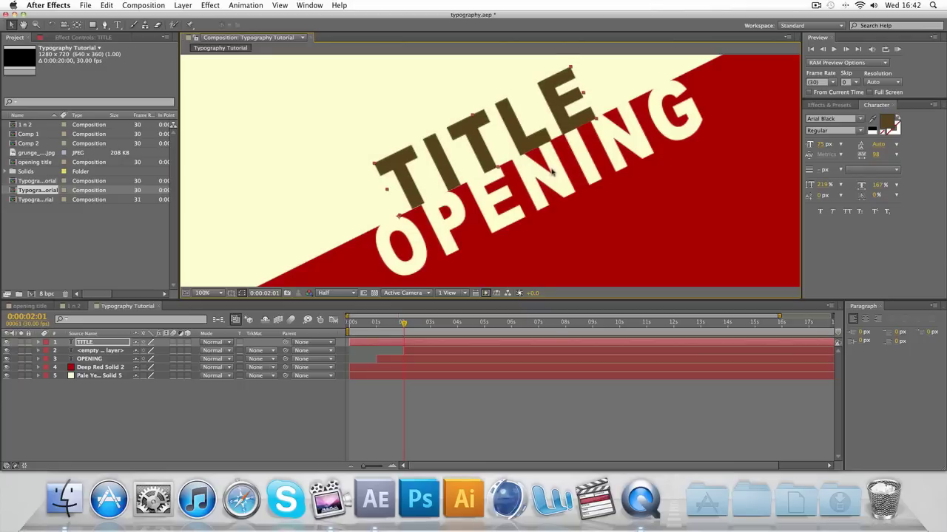
{"action": "scroll", "coordinate": [548, 173], "scroll_direction": "down", "scroll_amount": 2}
{"action": "scroll", "coordinate": [547, 172], "scroll_direction": "up", "scroll_amount": 4}
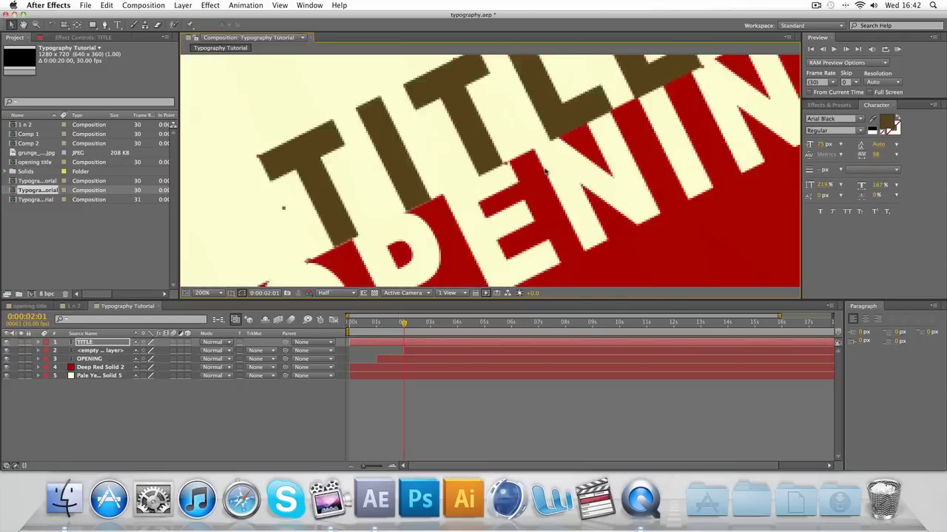
{"action": "scroll", "coordinate": [546, 172], "scroll_direction": "down", "scroll_amount": 8}
{"action": "scroll", "coordinate": [545, 172], "scroll_direction": "up", "scroll_amount": 2}
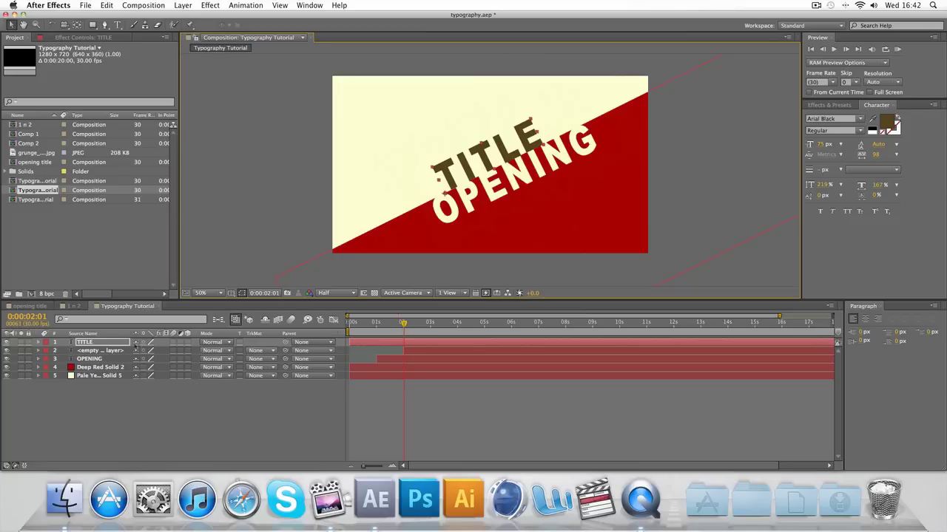
Delete the empty text layer and make TITLE start around two seconds
{"action": "left_click", "coordinate": [104, 350]}
{"action": "key", "text": "Delete"}
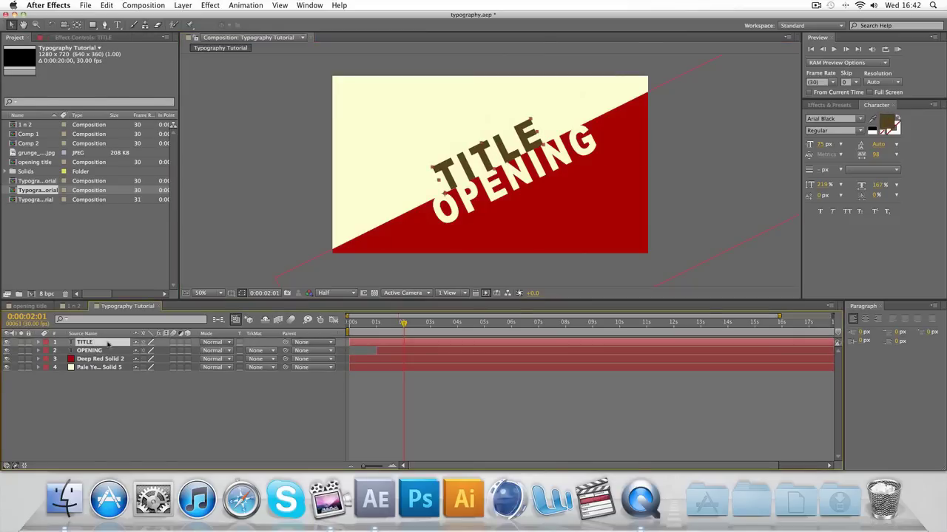
{"action": "left_click_drag", "start_coordinate": [350, 342], "coordinate": [399, 343]}
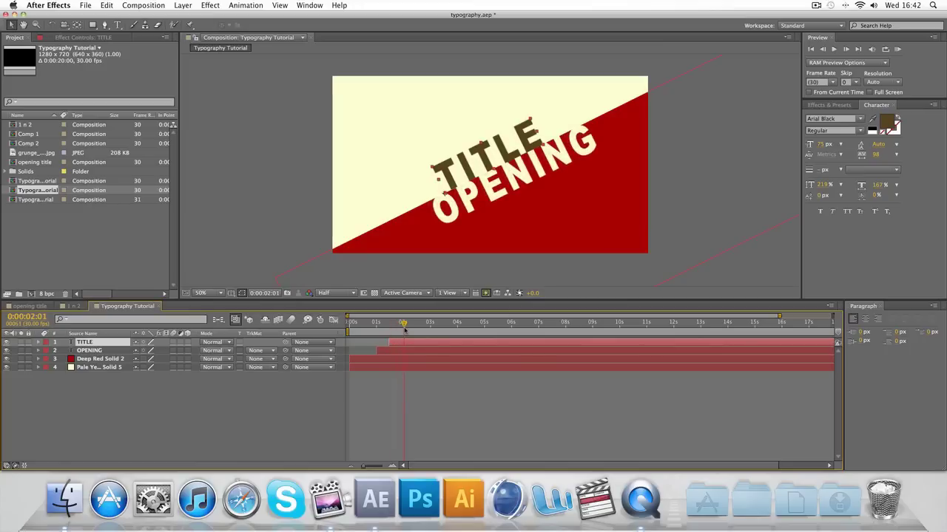
{"action": "left_click_drag", "start_coordinate": [386, 343], "coordinate": [396, 344]}
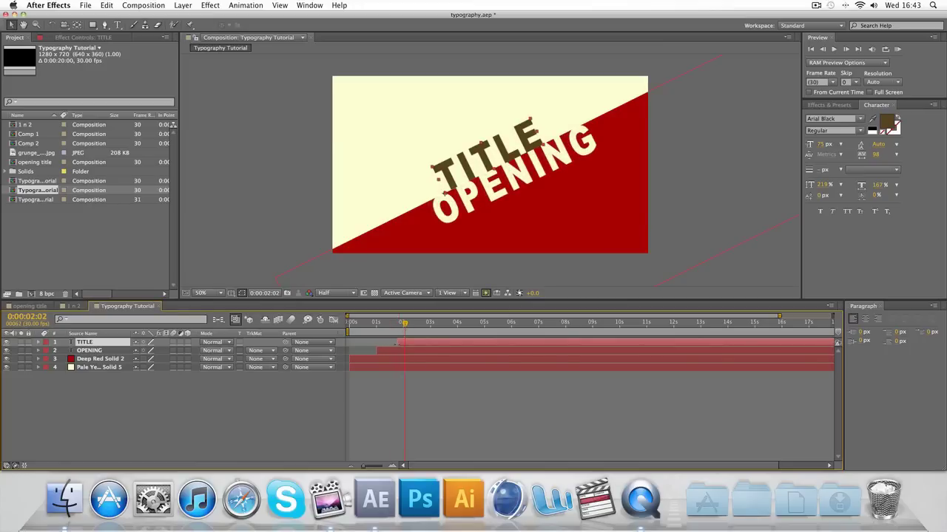
Move TITLE below Deep Red Solid 2 in the layer stack and expand its properties
{"action": "left_click", "coordinate": [105, 360]}
{"action": "left_click_drag", "start_coordinate": [105, 363], "coordinate": [105, 362]}
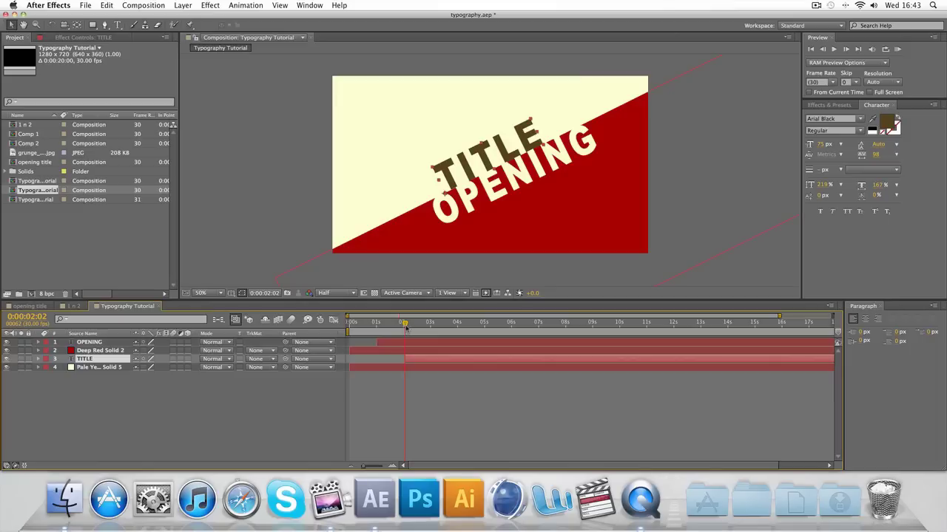
{"action": "left_click_drag", "start_coordinate": [406, 327], "coordinate": [427, 331]}
{"action": "left_click", "coordinate": [38, 360]}
{"action": "left_click", "coordinate": [47, 377]}
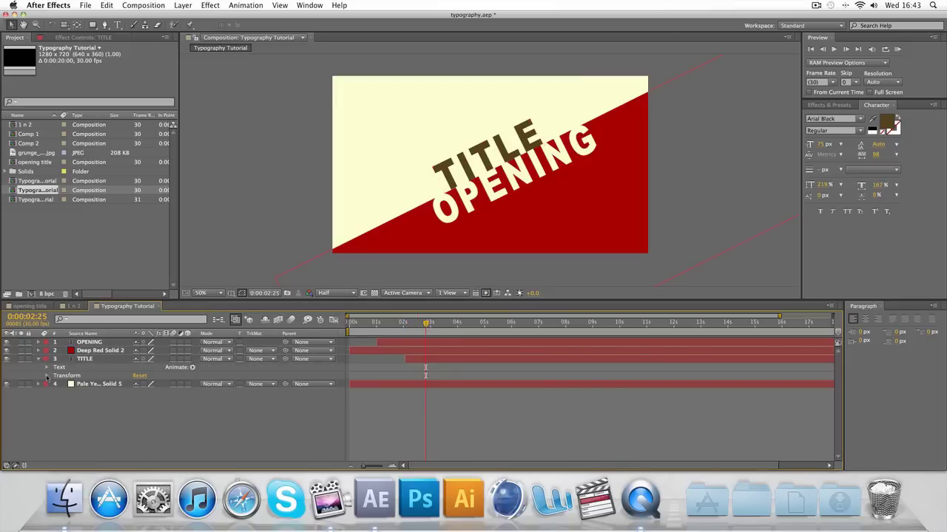